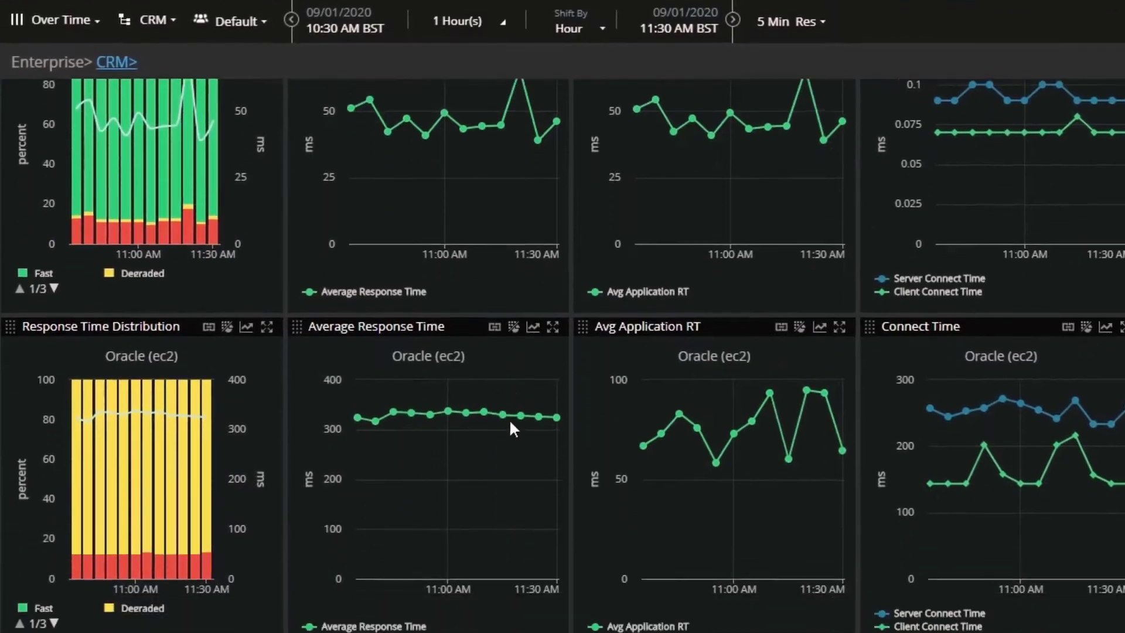
Scroll through the CRM dashboard slides with the StockM1 and StockM2 transaction and response-time charts
scroll(509, 420, down, 3)
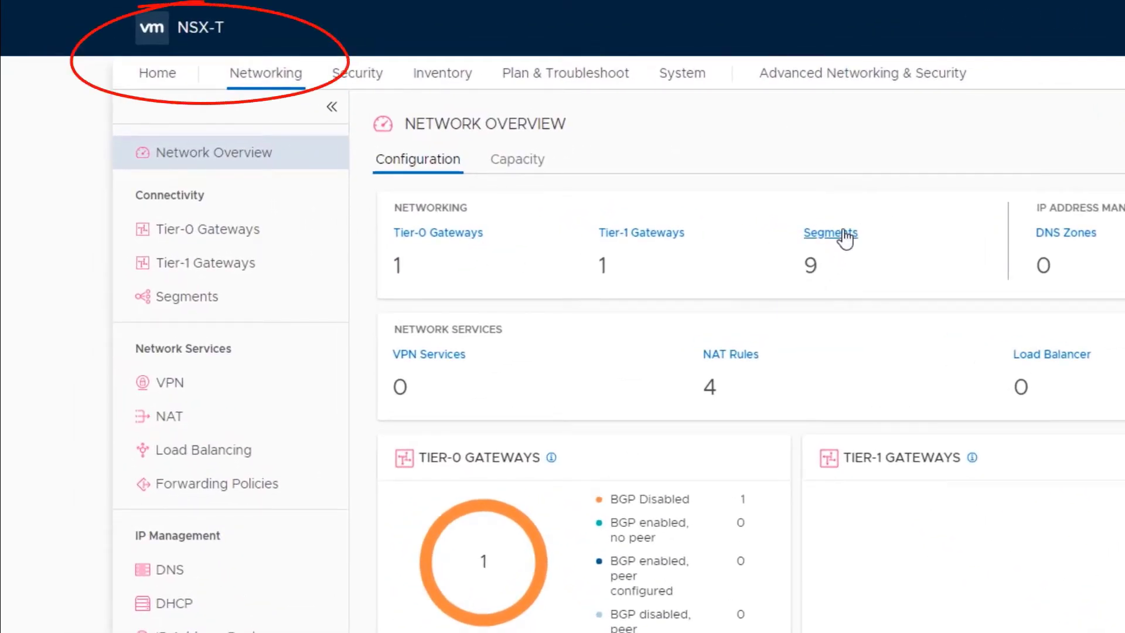
Check the network segments, then expand the CRM distributed firewall policy to list its 11 rules
click(846, 234)
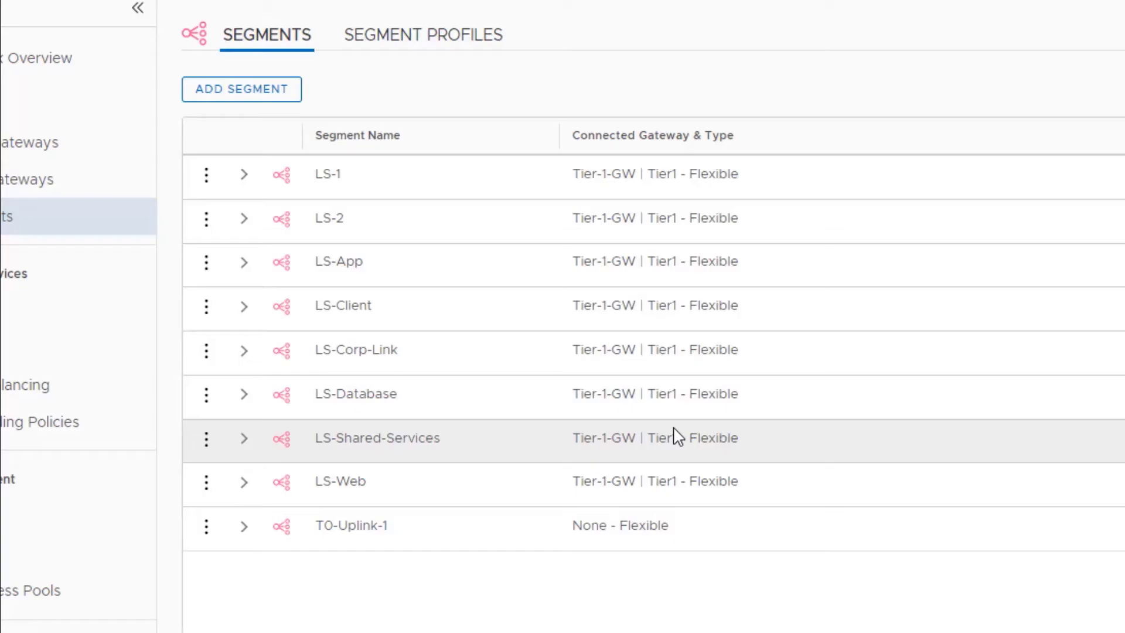
click(224, 47)
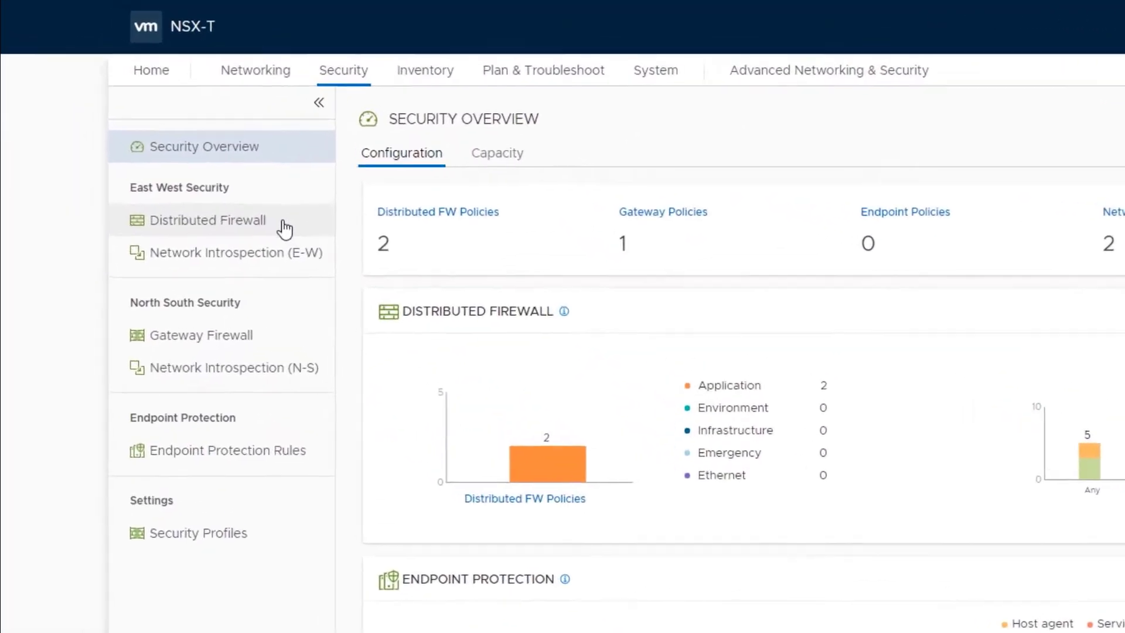
click(285, 229)
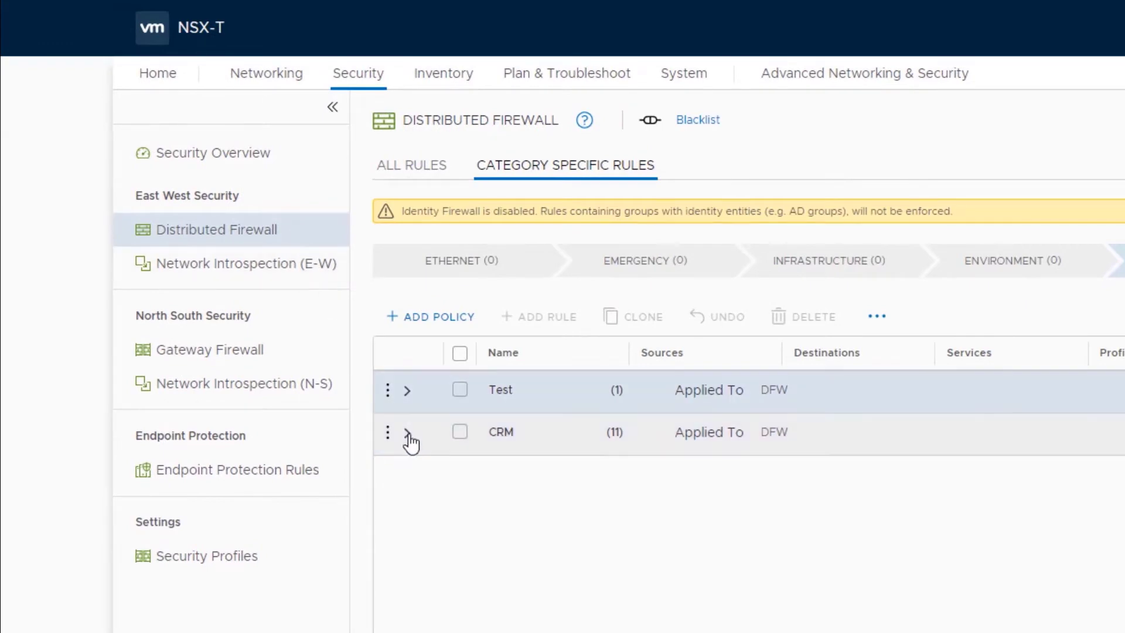
click(412, 438)
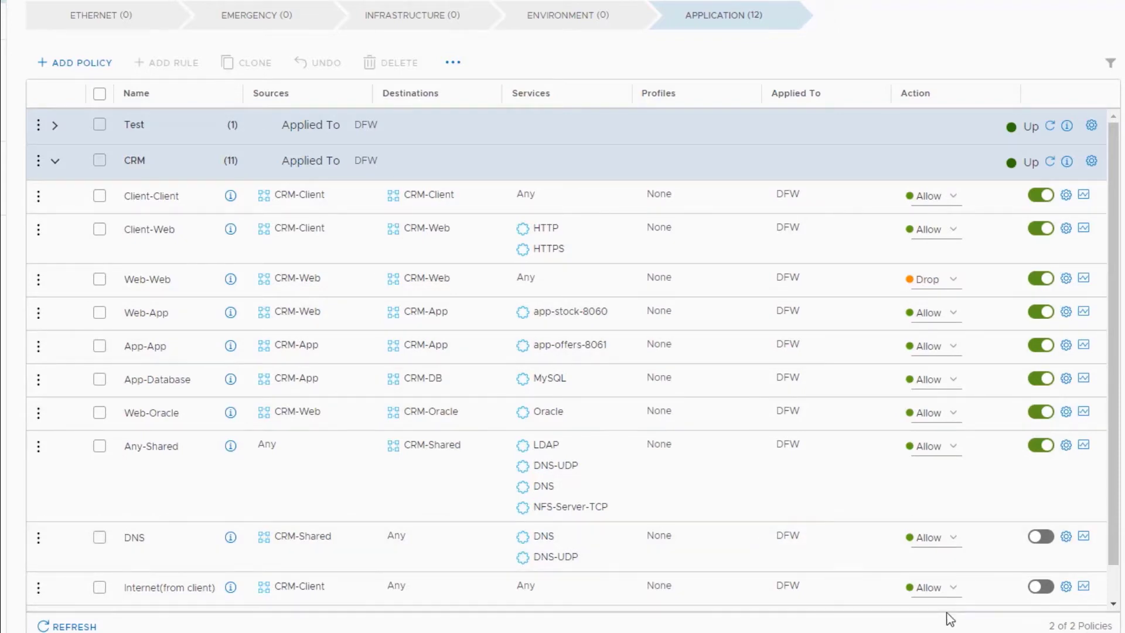
scroll(1085, 558, down, 1)
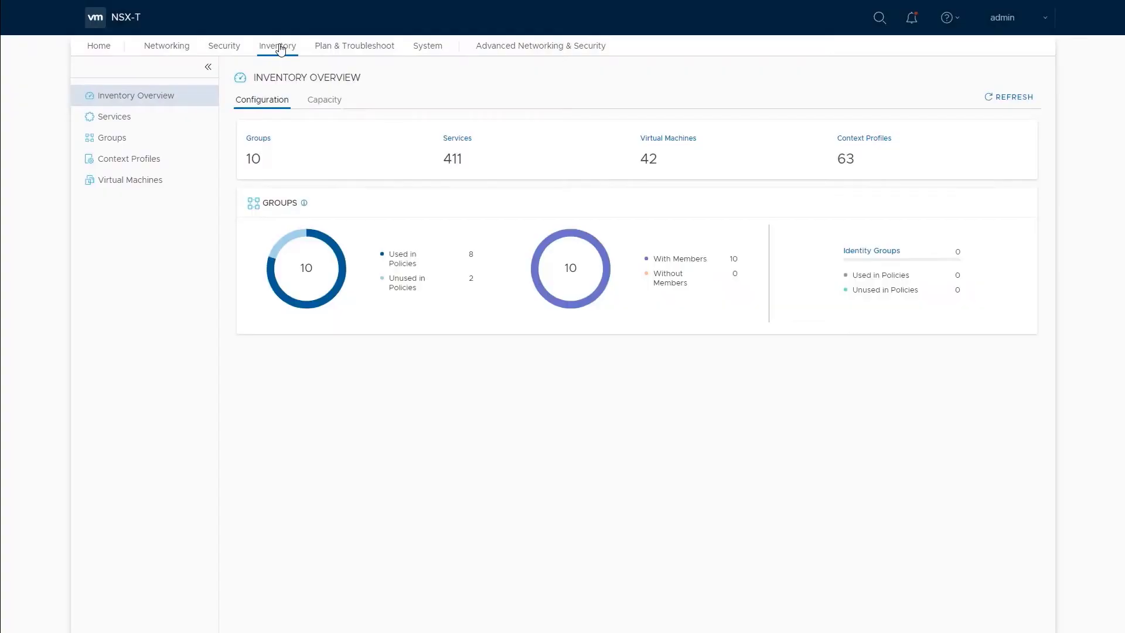
List the inventory groups and show the members of the vSTREAM group
click(148, 139)
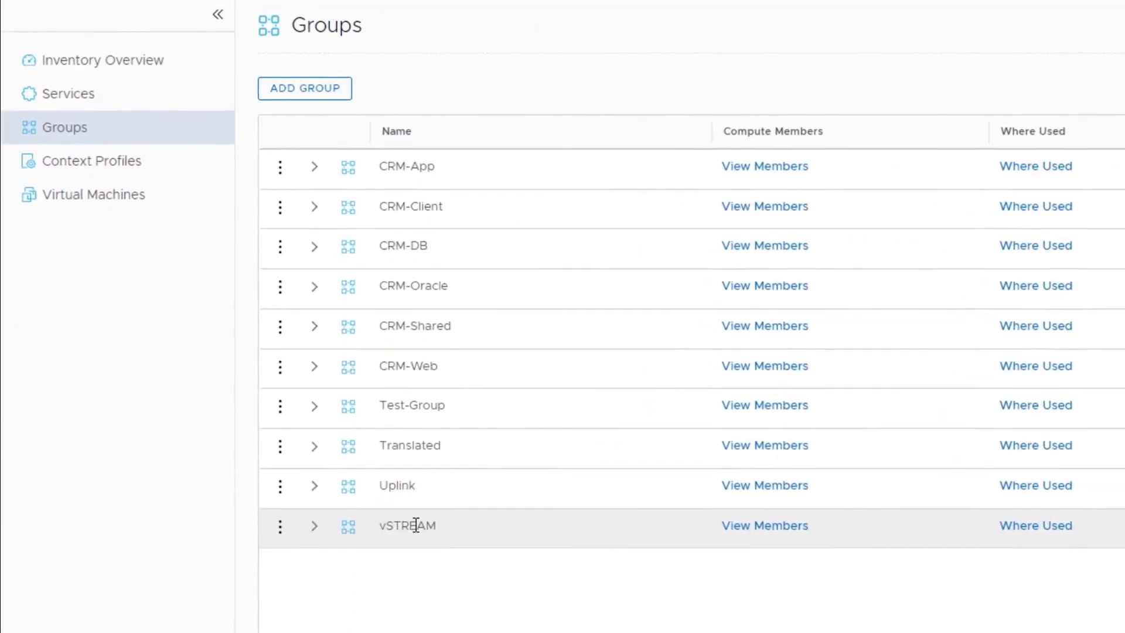
click(737, 522)
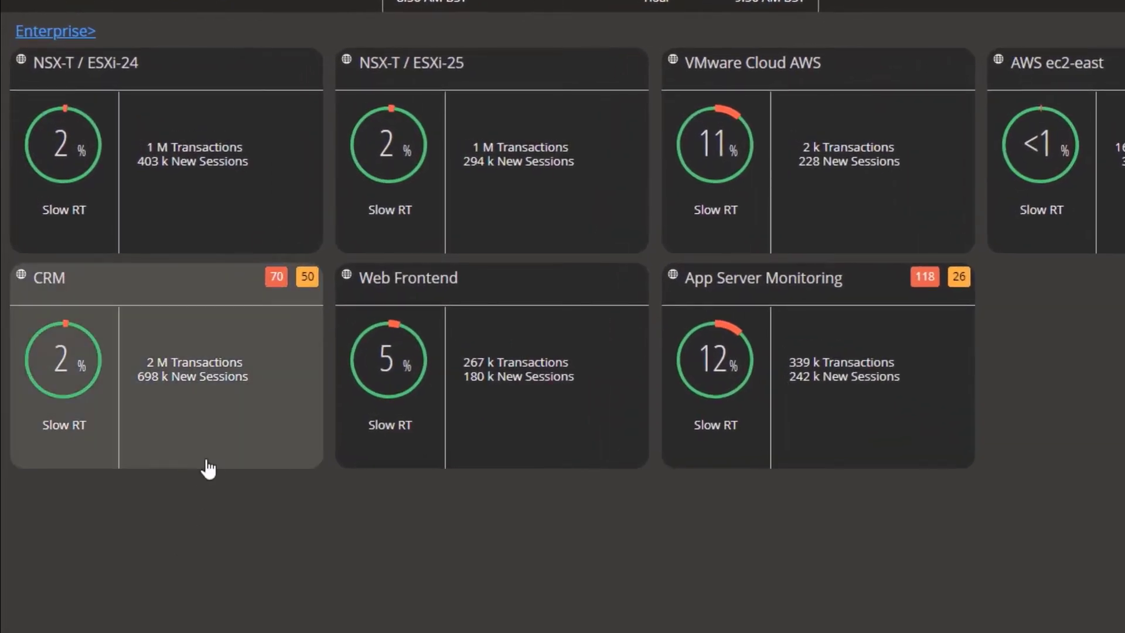
Drill into the CRM tile to reveal StockManager, OfferManager and Oracle (ec2), and bring up metric selection
click(208, 468)
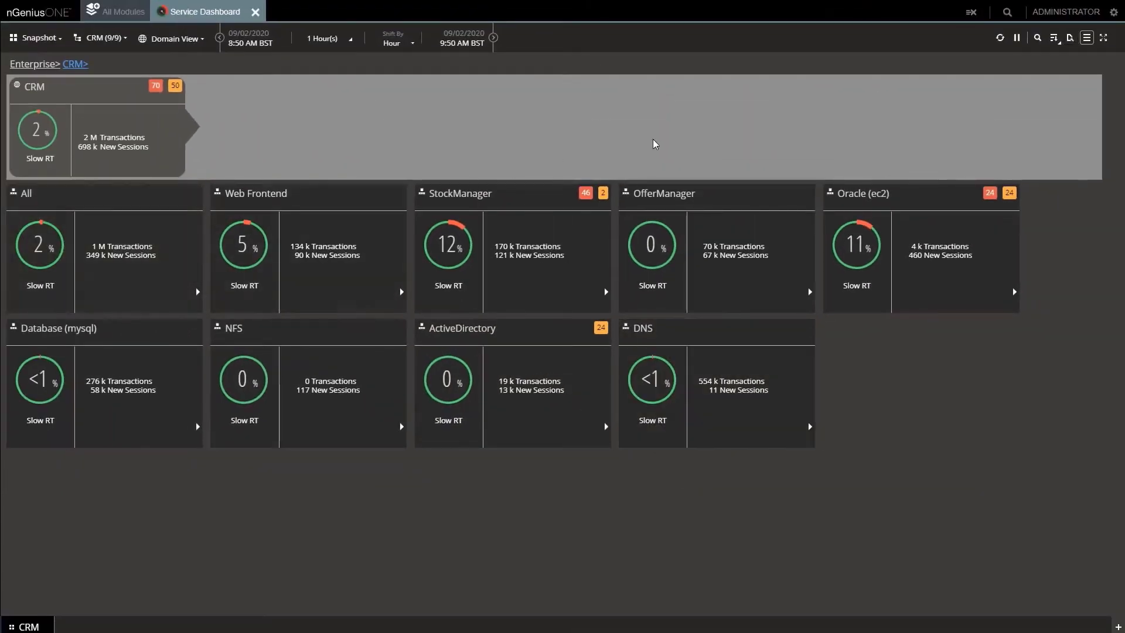
click(1070, 39)
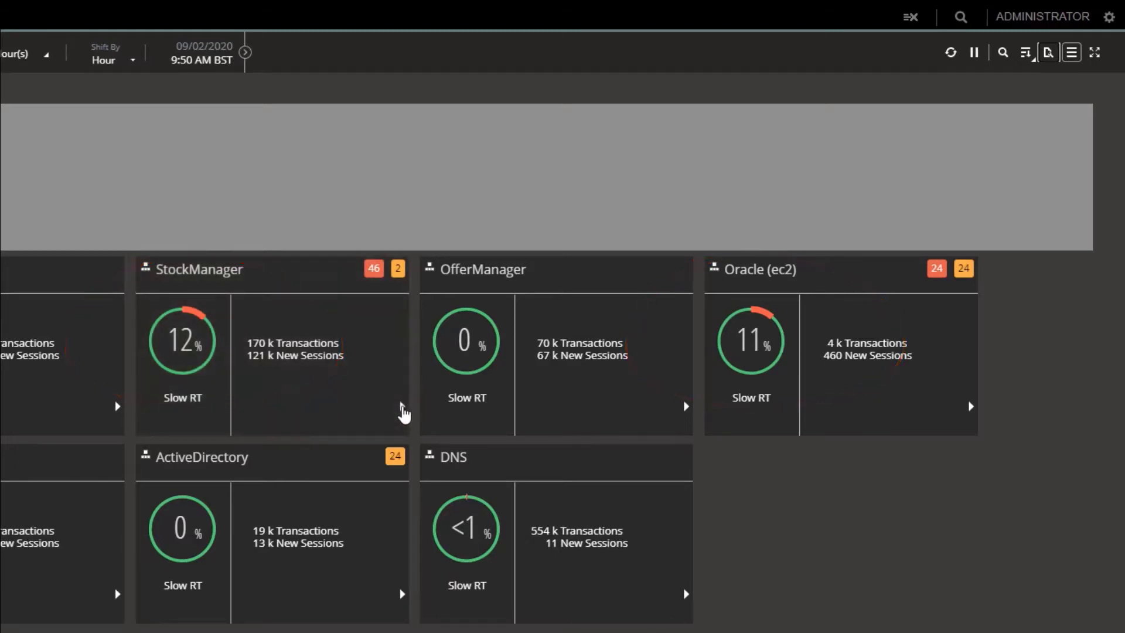
Open StockManager's Web Services Monitor and compare host details for the stockm1 and stockm2 servers
click(402, 407)
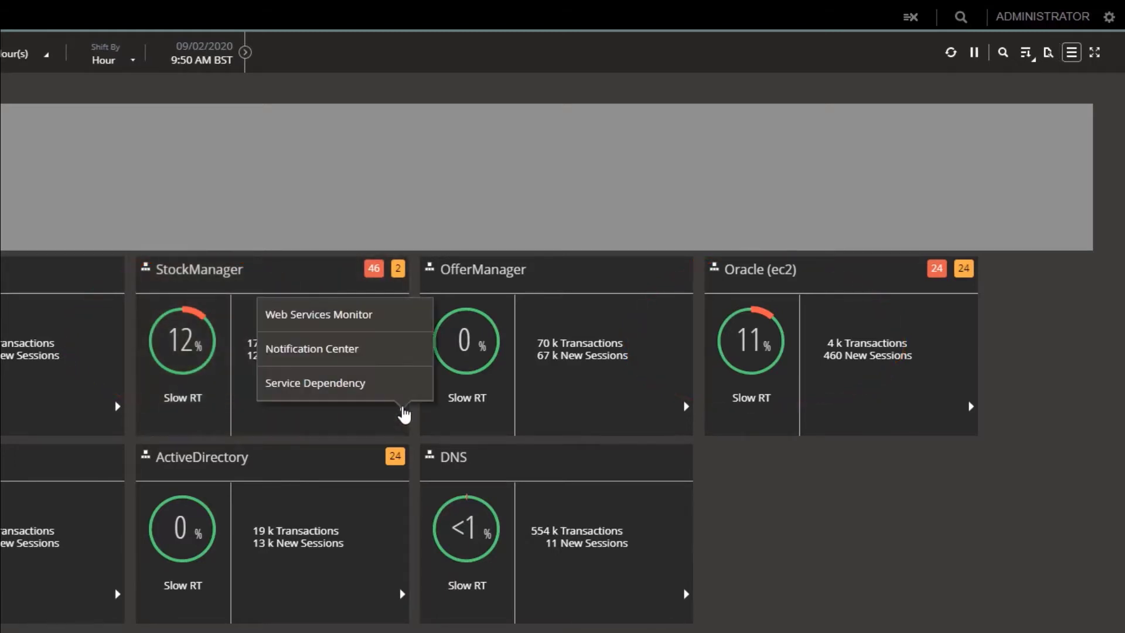
click(363, 331)
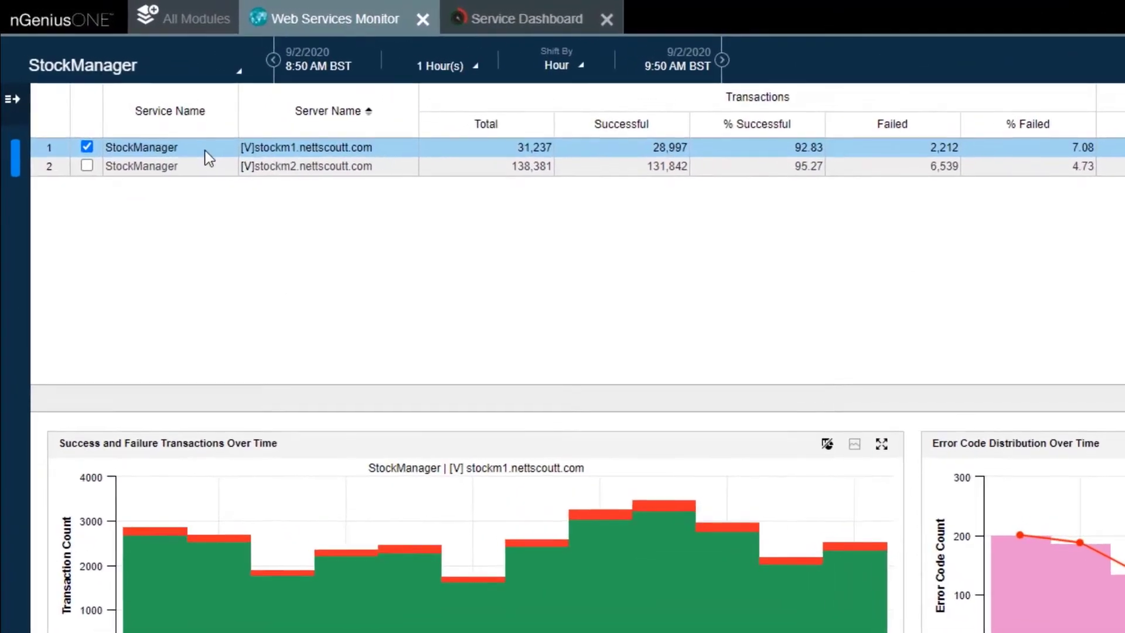
mouse_move(294, 163)
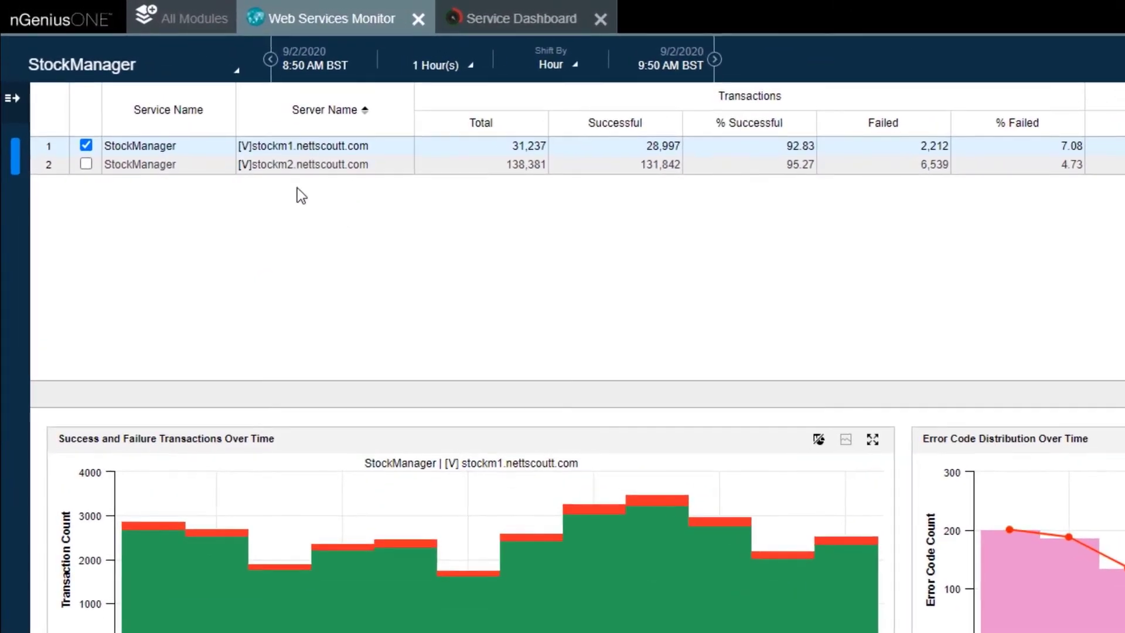
click(245, 152)
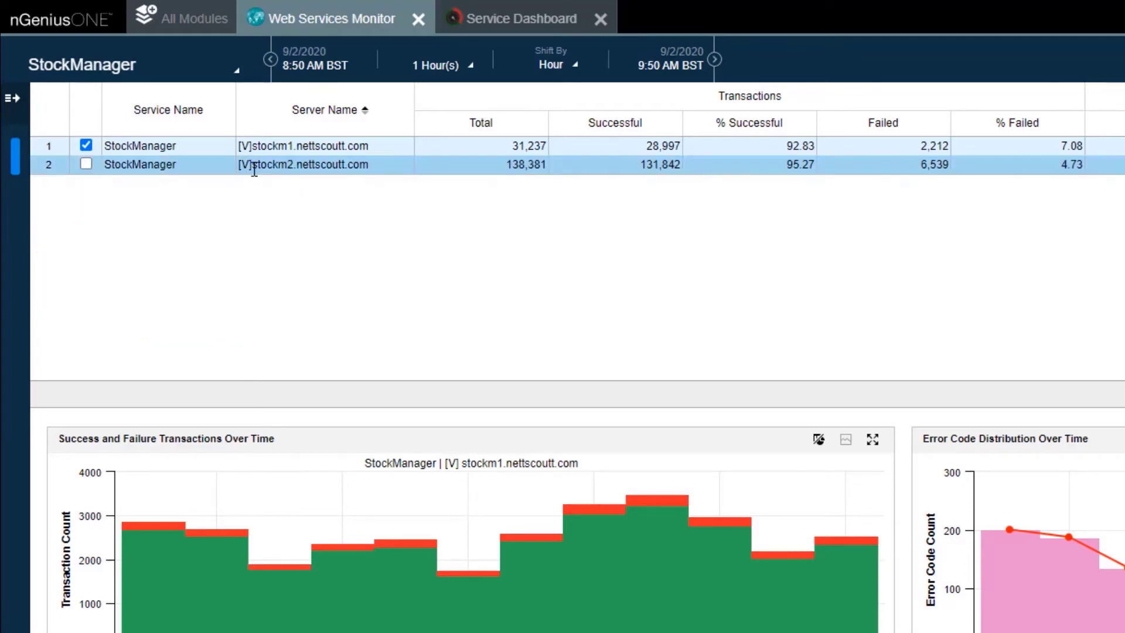
click(250, 169)
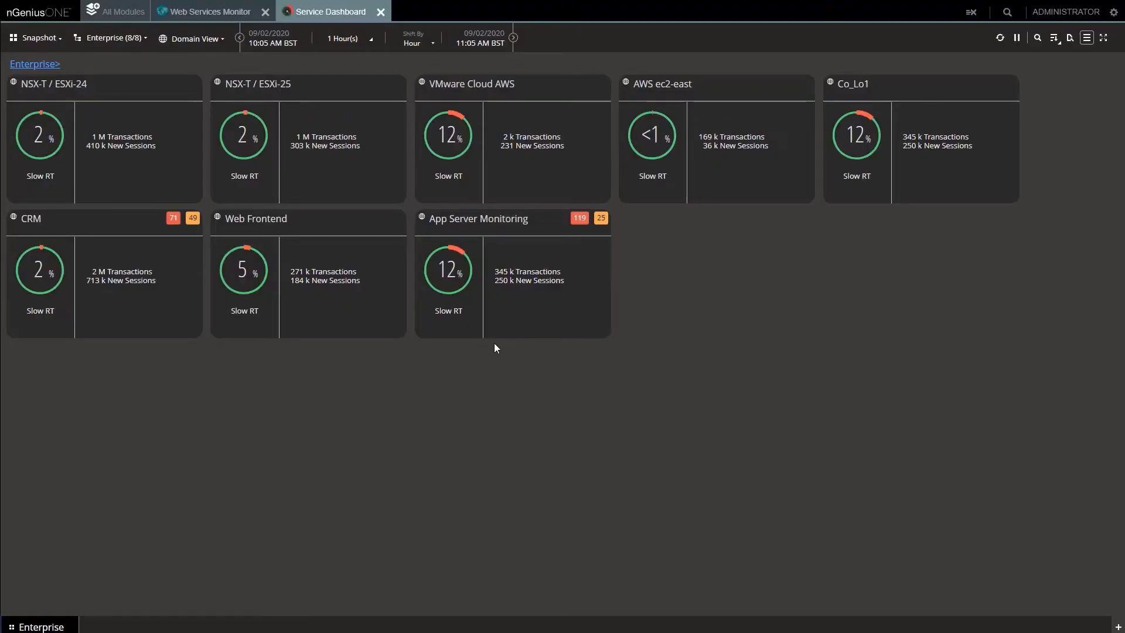
Drill into App Server Monitoring to show the StockM1-AppServer, StockM2-AppServer and StockManager tiles
click(505, 330)
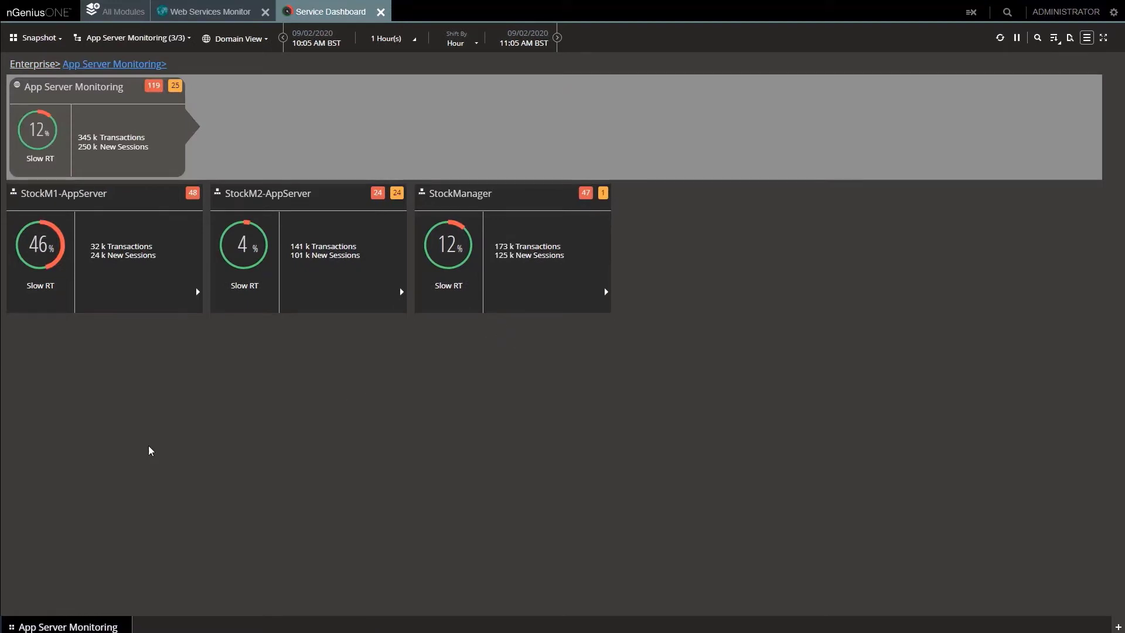
click(28, 41)
Switch the App Server Monitoring dashboard from Snapshot to Over Time charts and scroll the panels
click(40, 95)
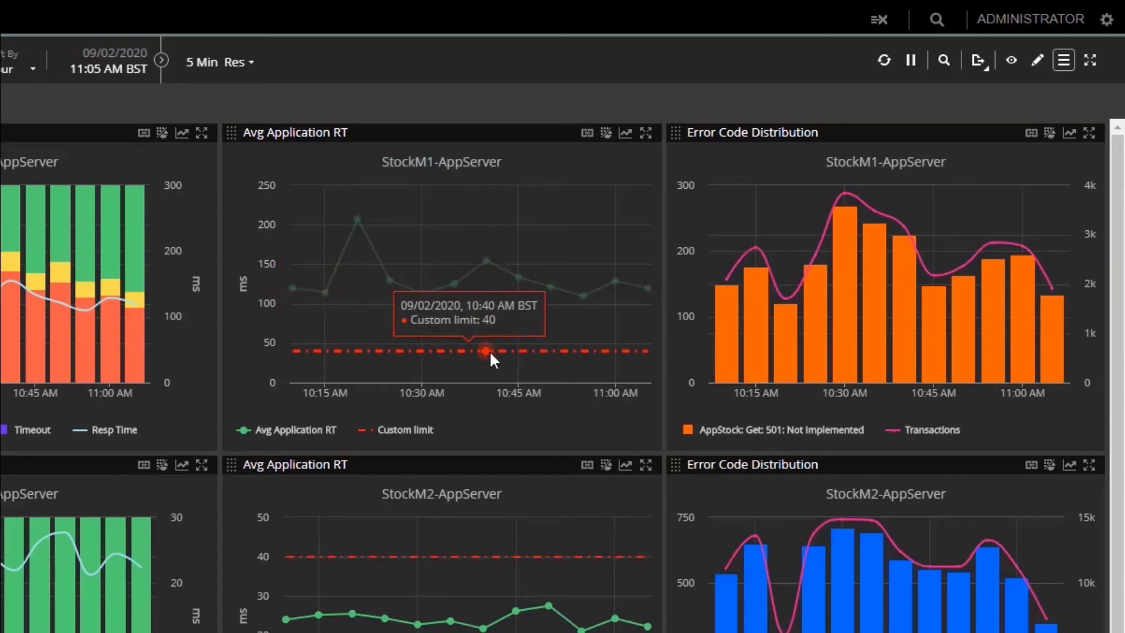
scroll(492, 351, down, 3)
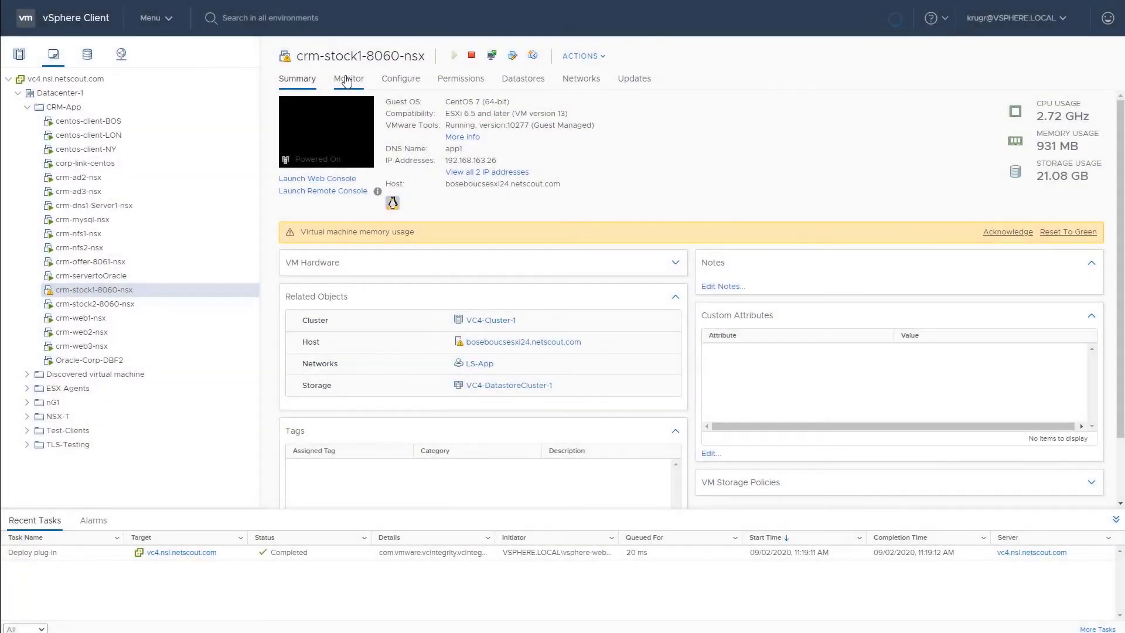
Show the Monitor > Performance Overview charts for crm-stock1-8060-nsx
click(348, 80)
click(336, 165)
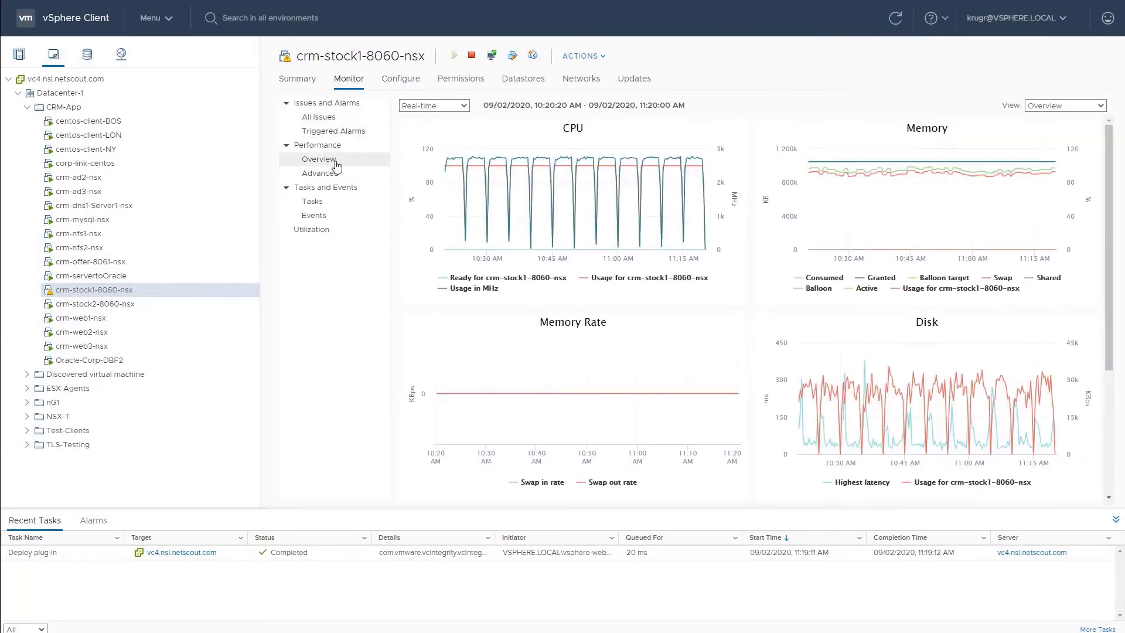
mouse_move(614, 184)
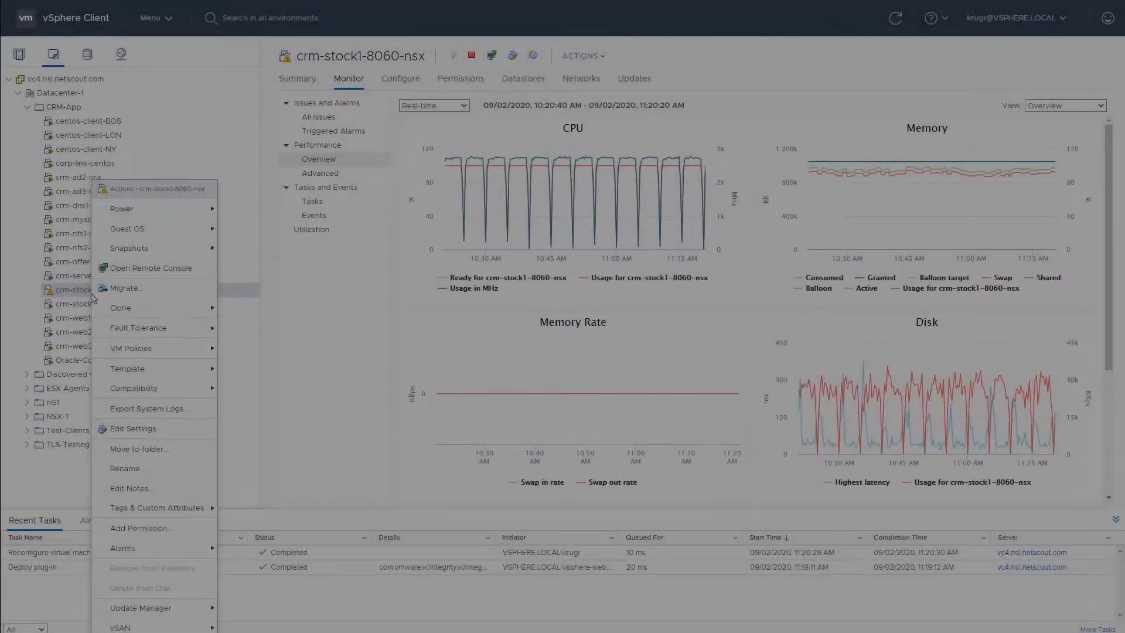
Power off crm-stock1-8060-nsx and change its hardware to 4 CPUs and 8 GB memory
mouse_move(139, 213)
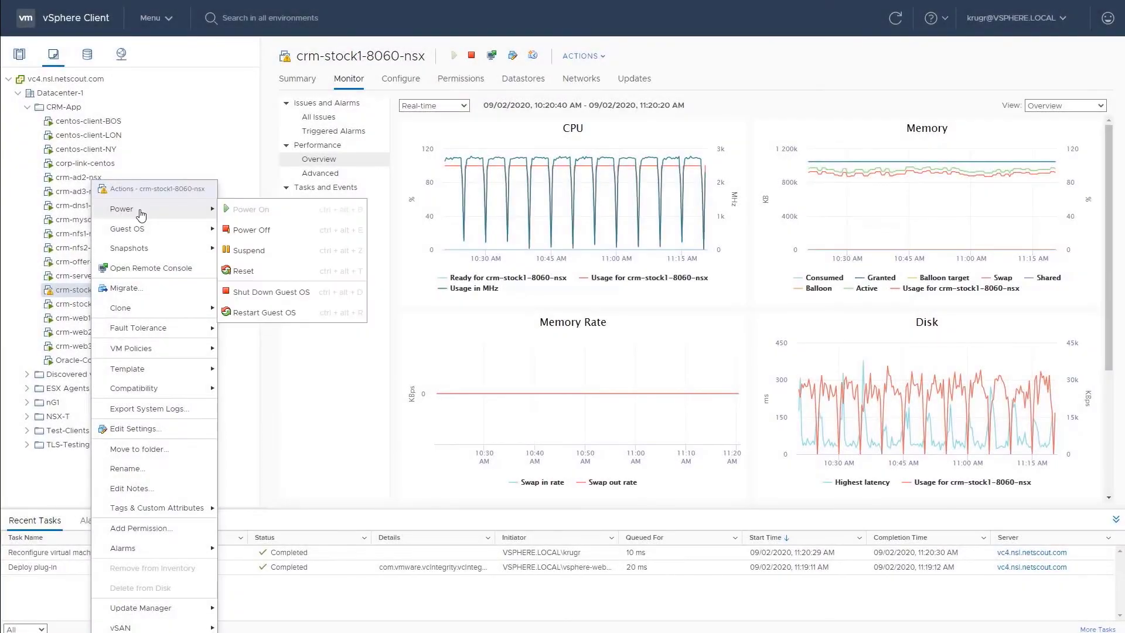
click(252, 230)
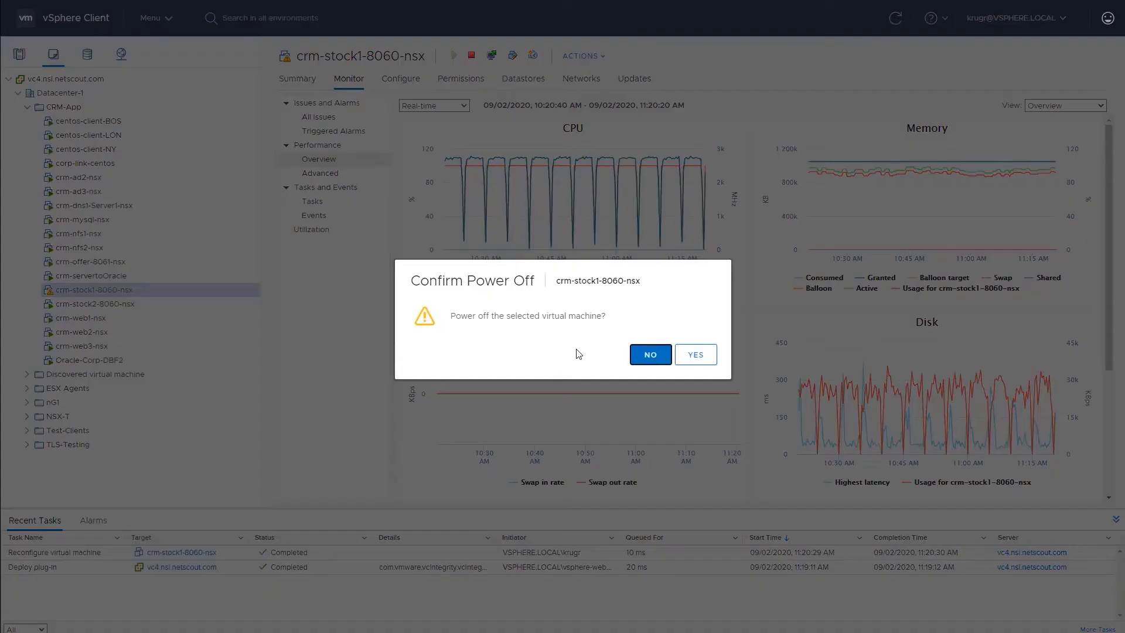
click(682, 352)
right_click(163, 292)
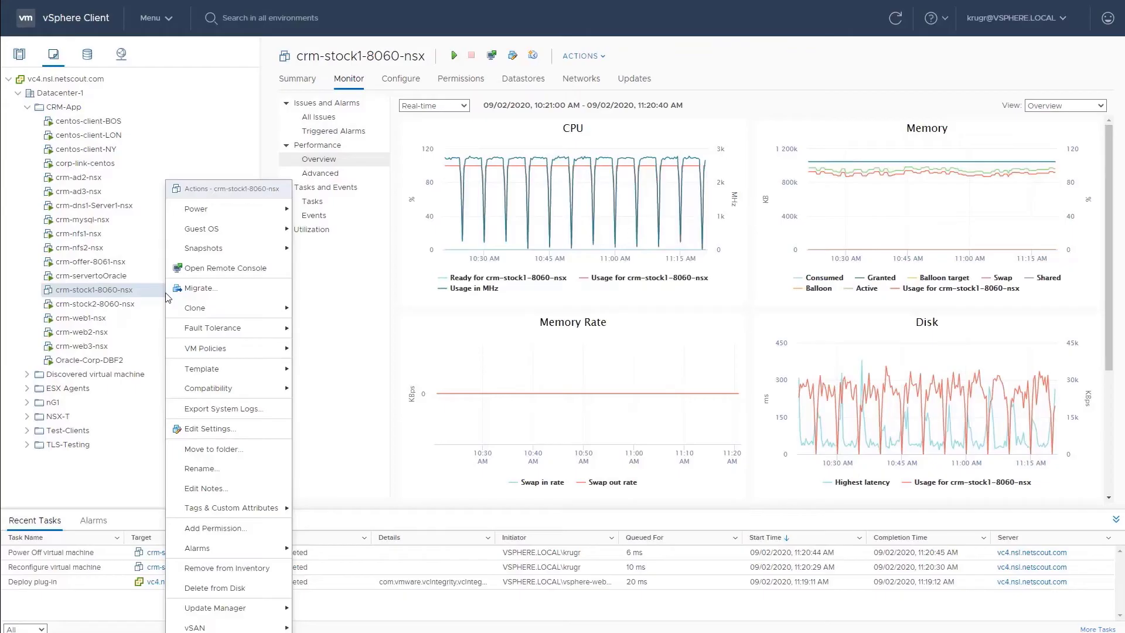
click(208, 428)
click(535, 148)
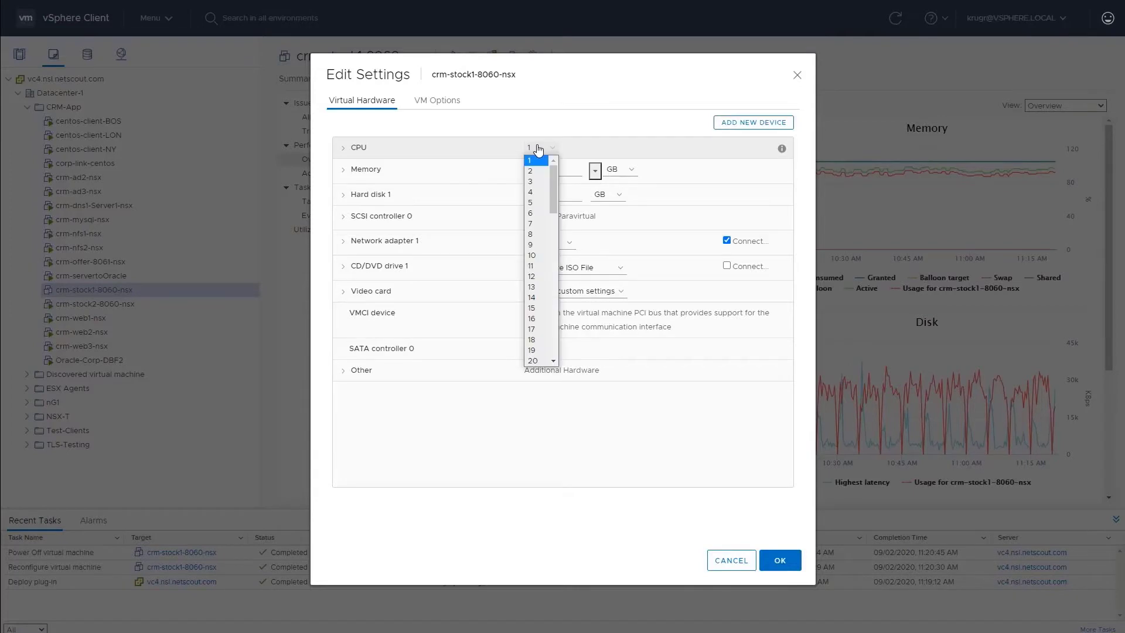
click(537, 192)
double_click(540, 170)
text(1)
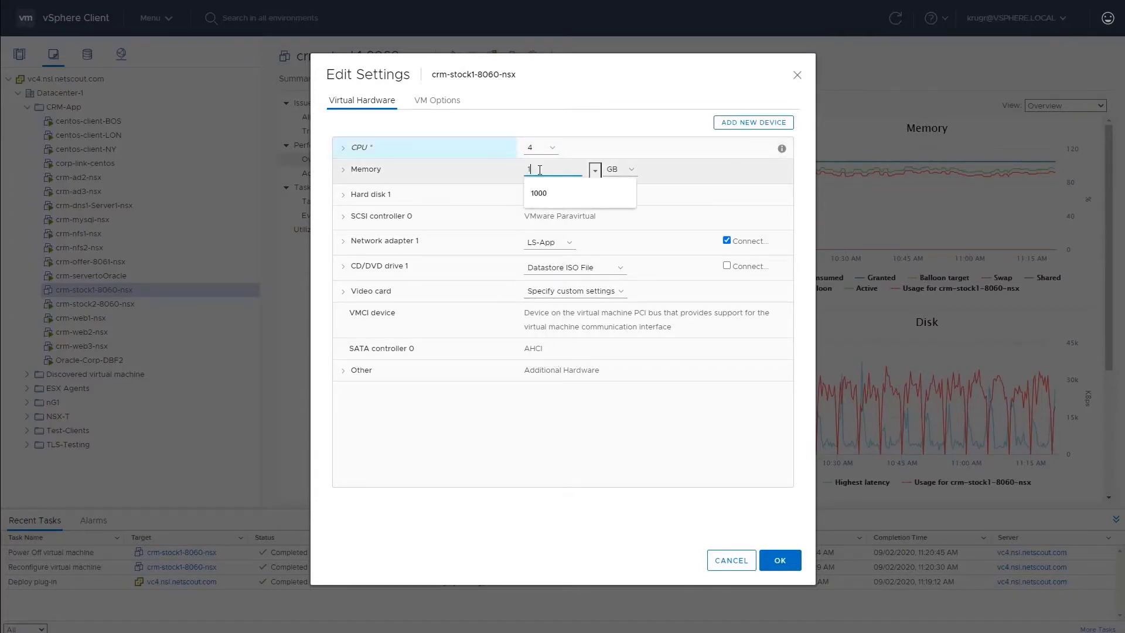
key(BackSpace)
text(8)
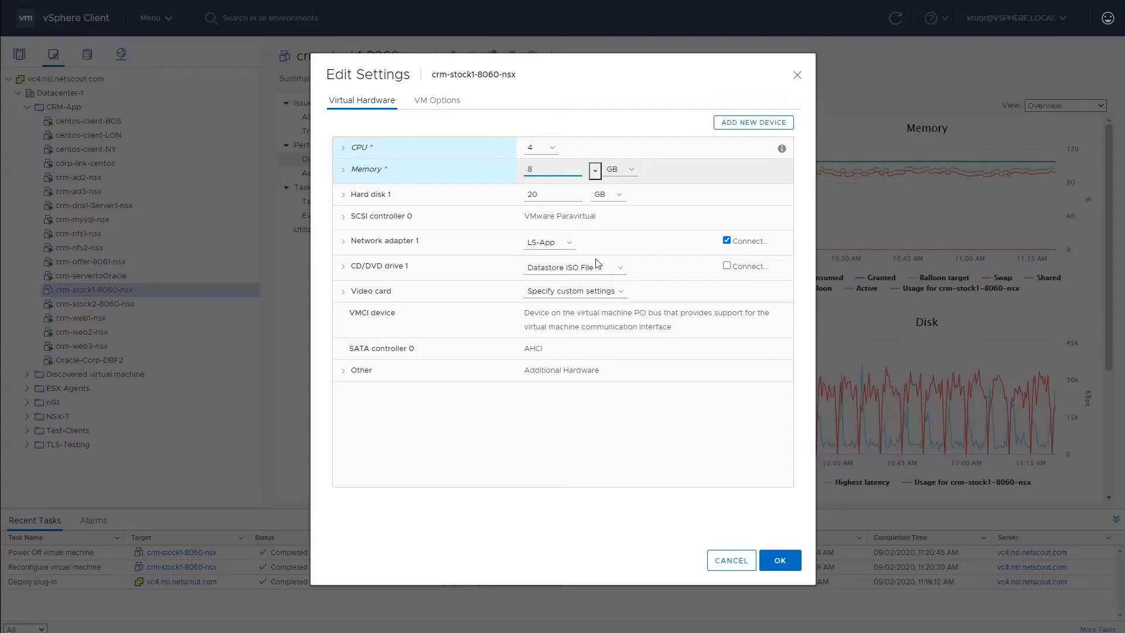
click(780, 561)
Power crm-stock1-8060-nsx back on and review its performance charts
right_click(130, 290)
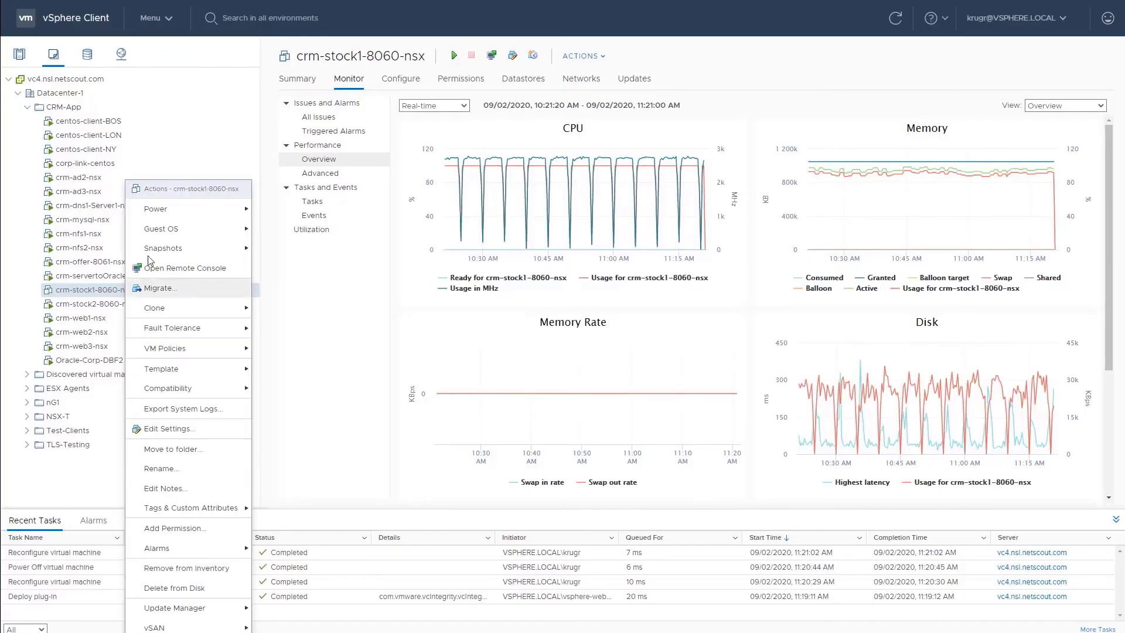
mouse_move(180, 212)
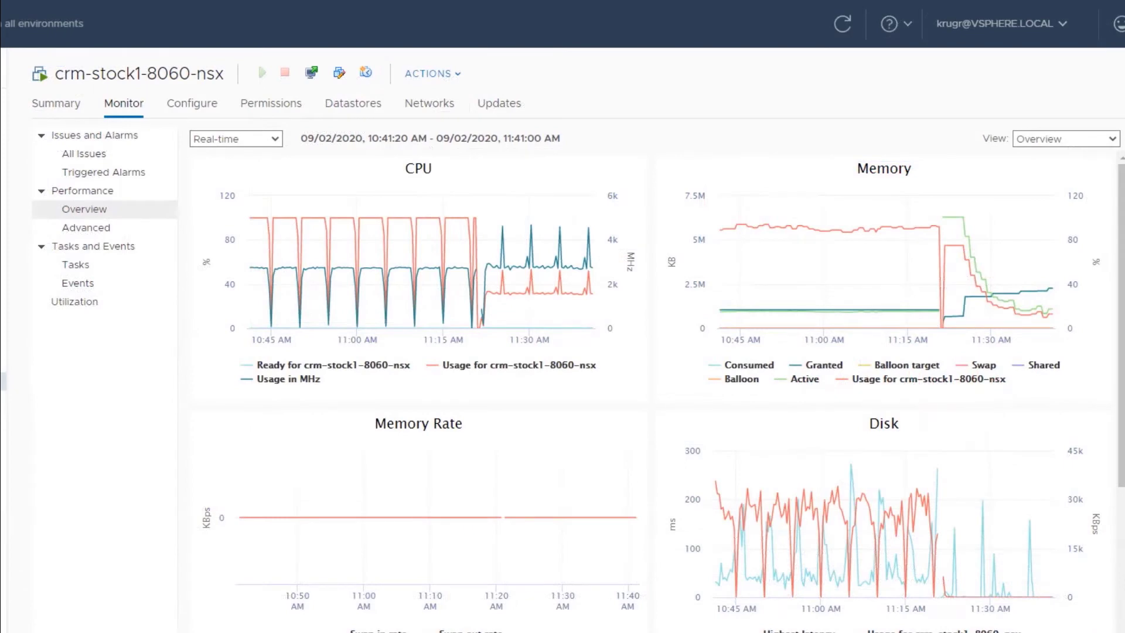
mouse_move(583, 298)
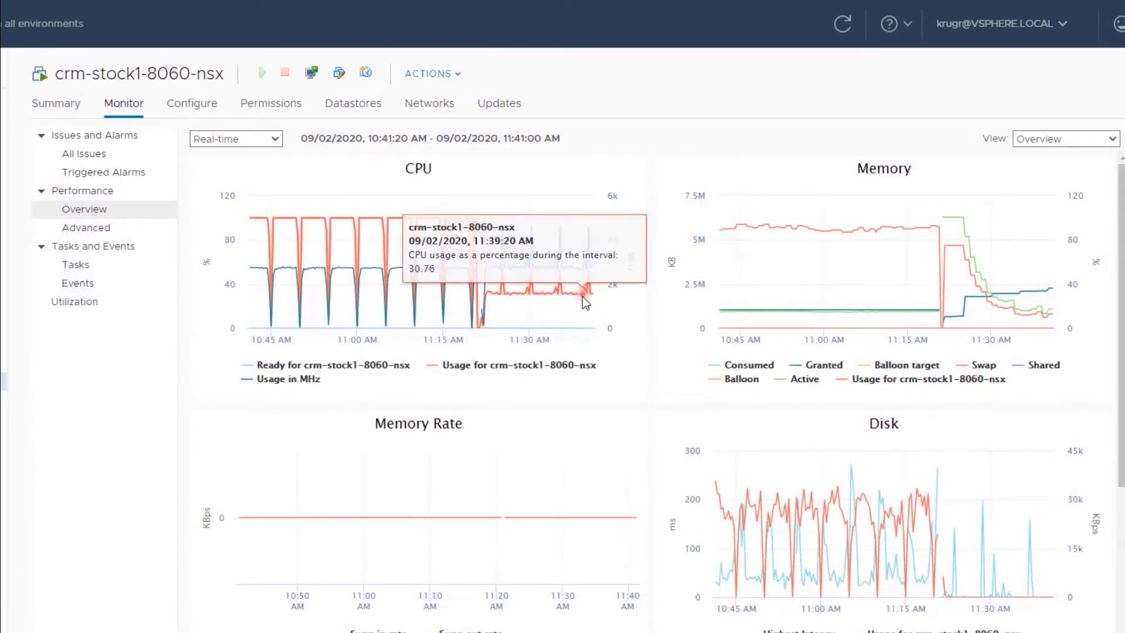
mouse_move(1039, 316)
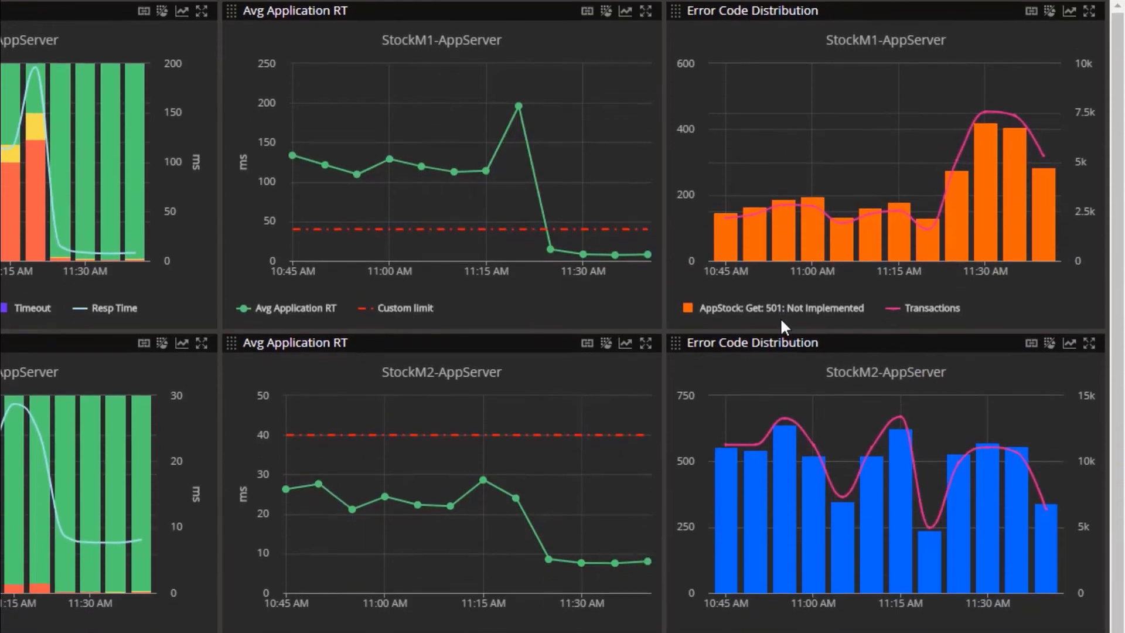
Show the Web Services Monitor drill-down option on the StockM1 Error Code Distribution chart
mouse_move(1018, 196)
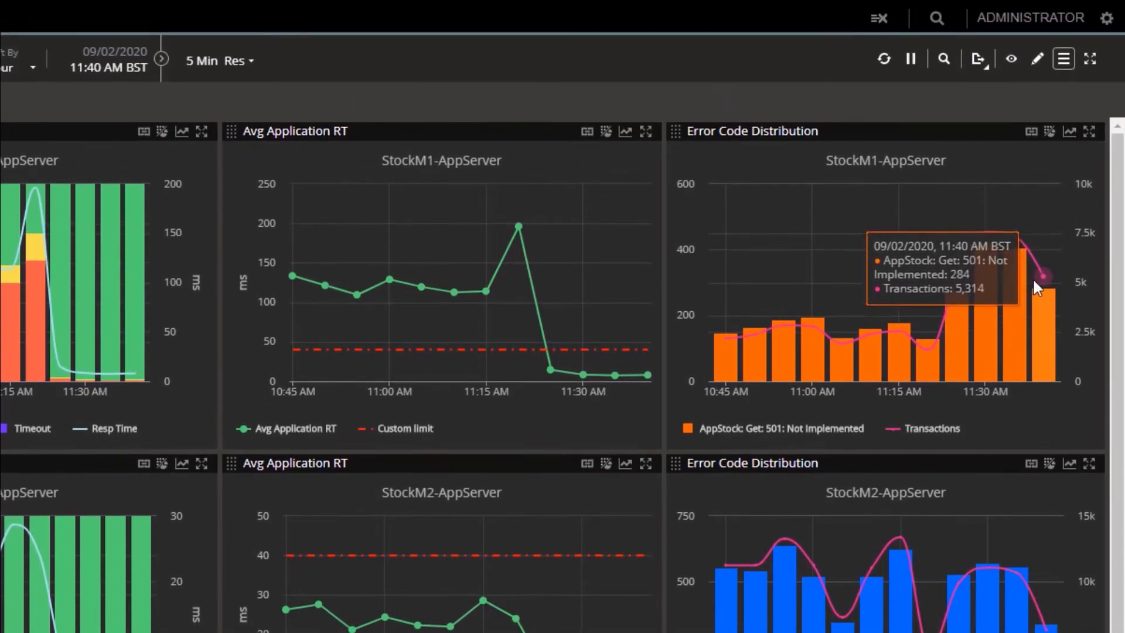
Drill from StockM1's error chart into Web Services Monitor, then into Session Analysis of its 501 errors
click(1070, 132)
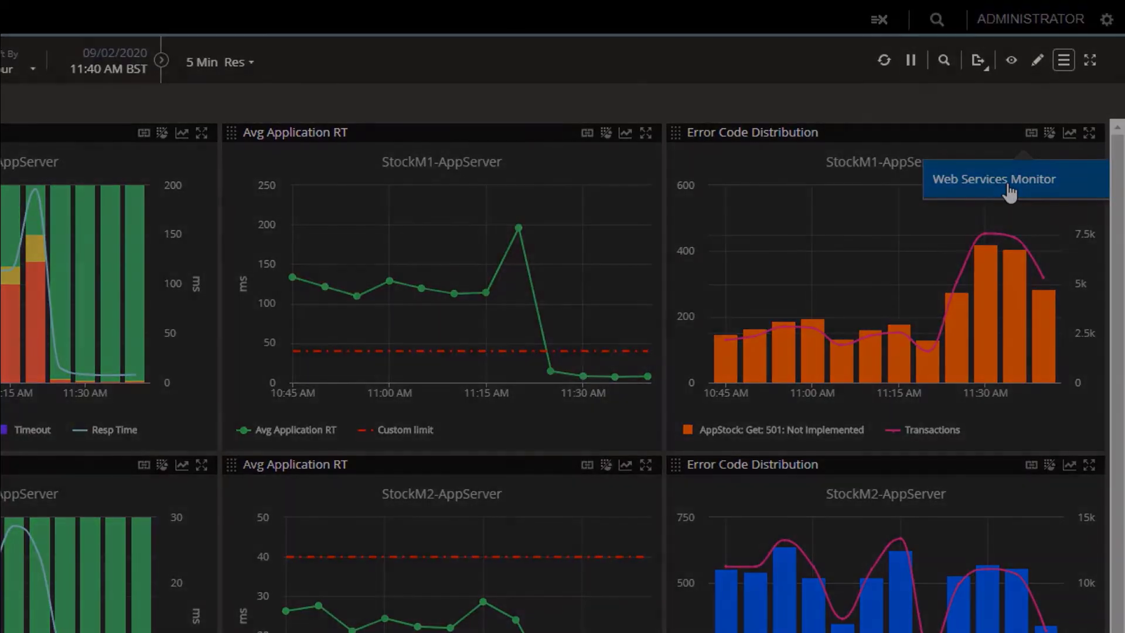
click(1009, 186)
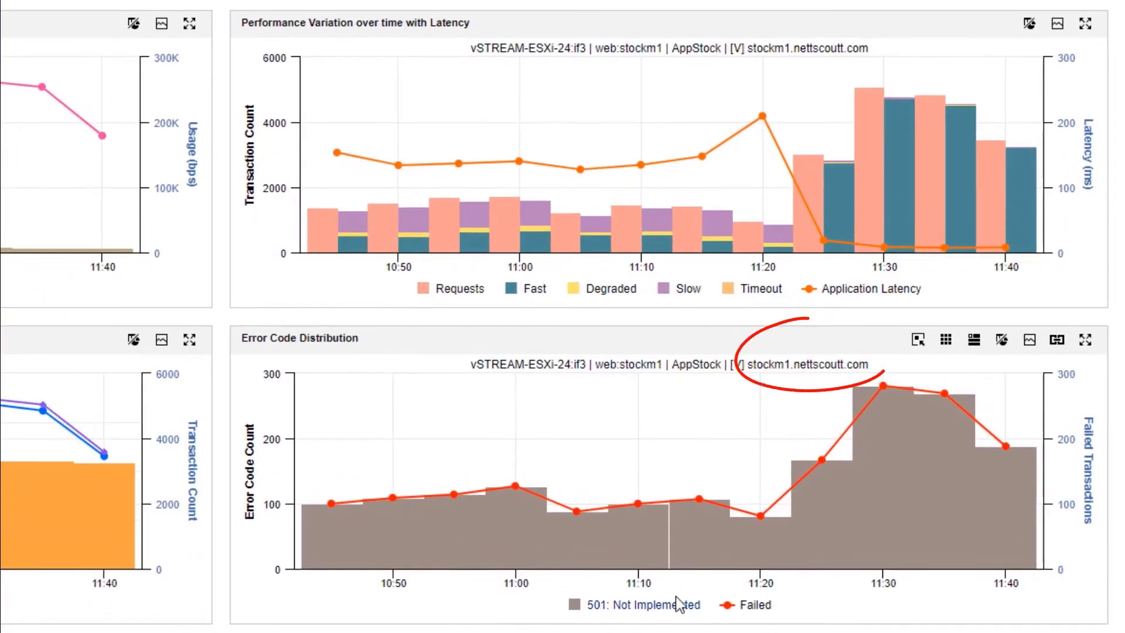
mouse_move(904, 517)
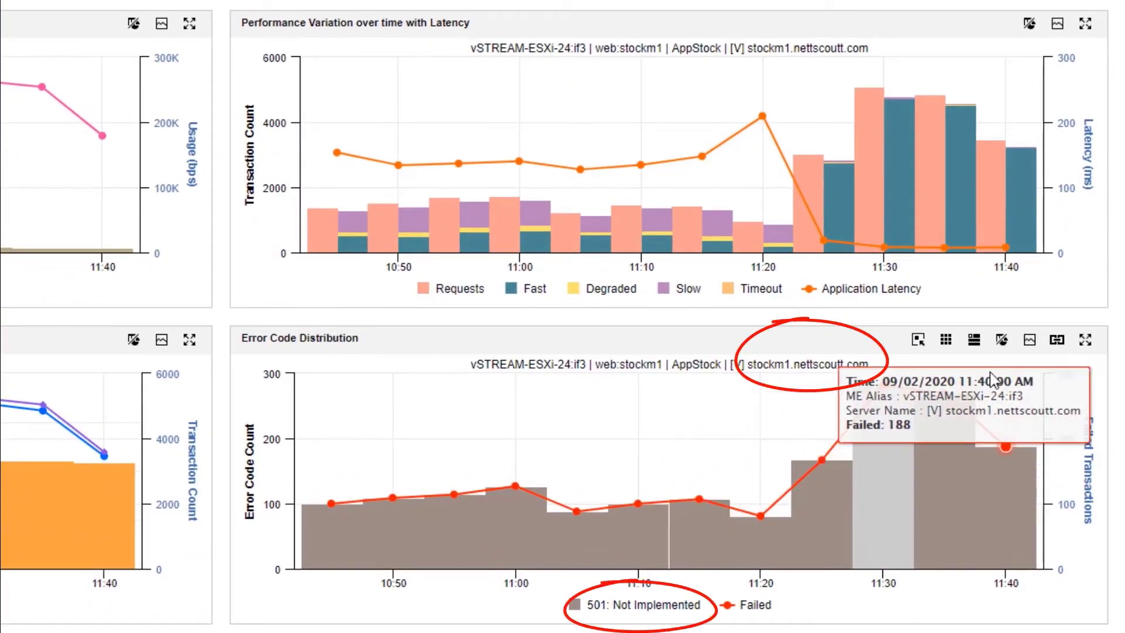
click(1030, 340)
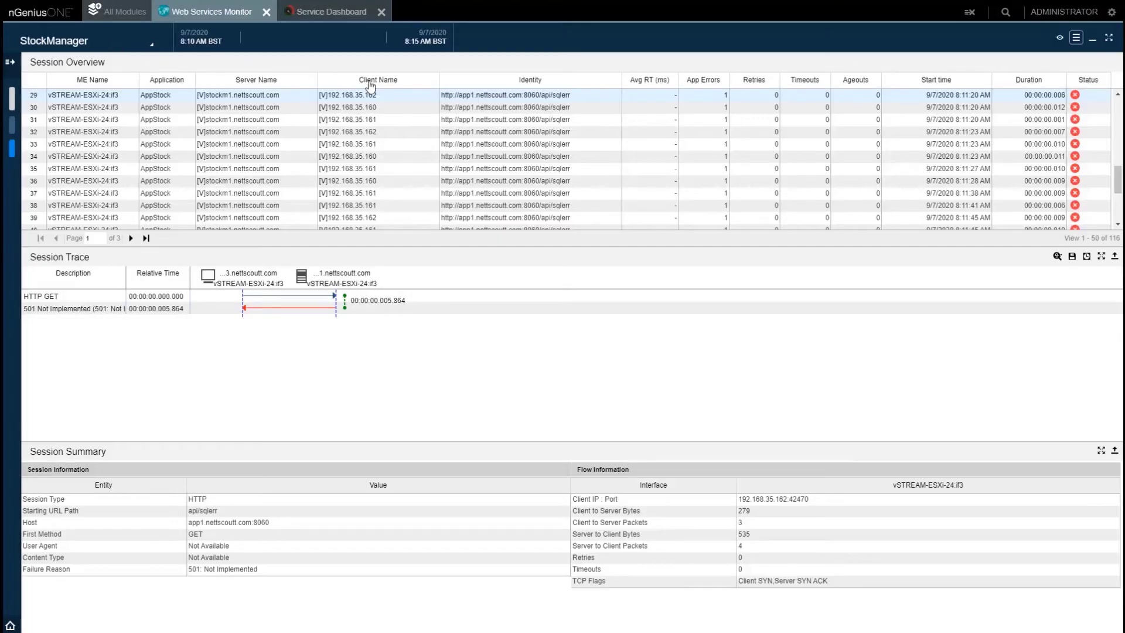
Decode session 29's packets, inspecting the HTTP GET in packet 4 and the Not Implemented reply in packet 6
click(475, 94)
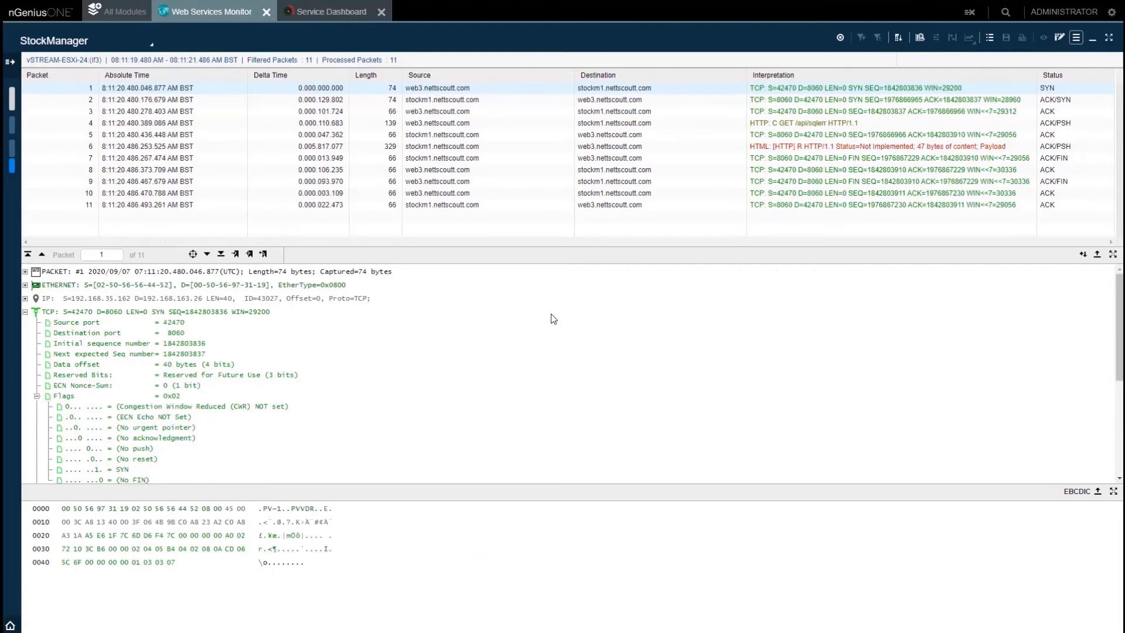
click(790, 123)
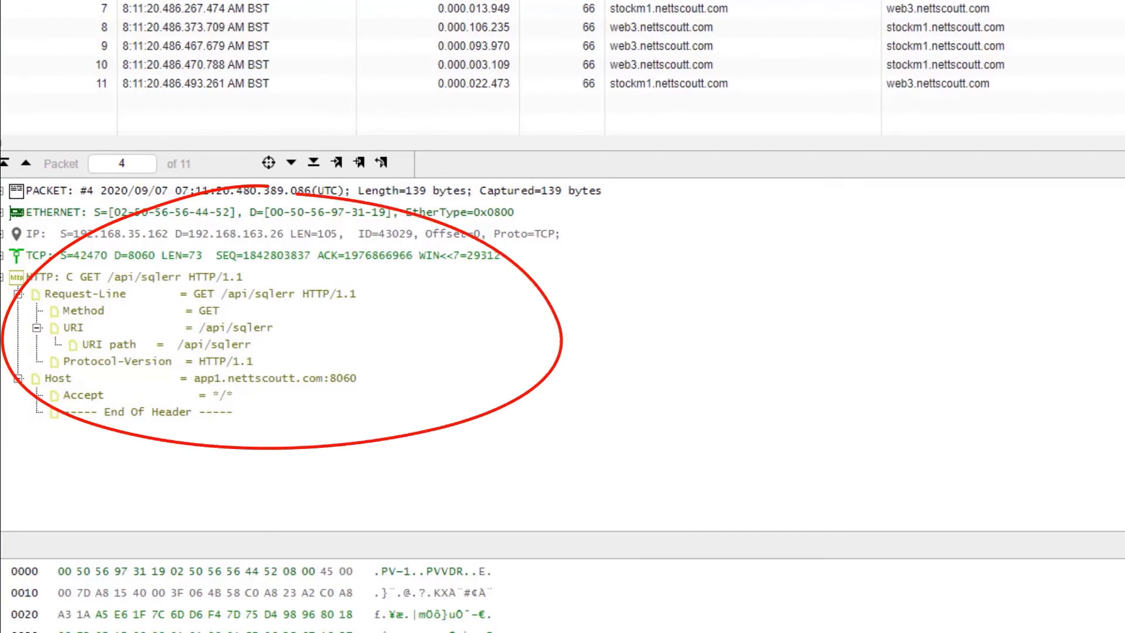
key(Down)
key(Down)
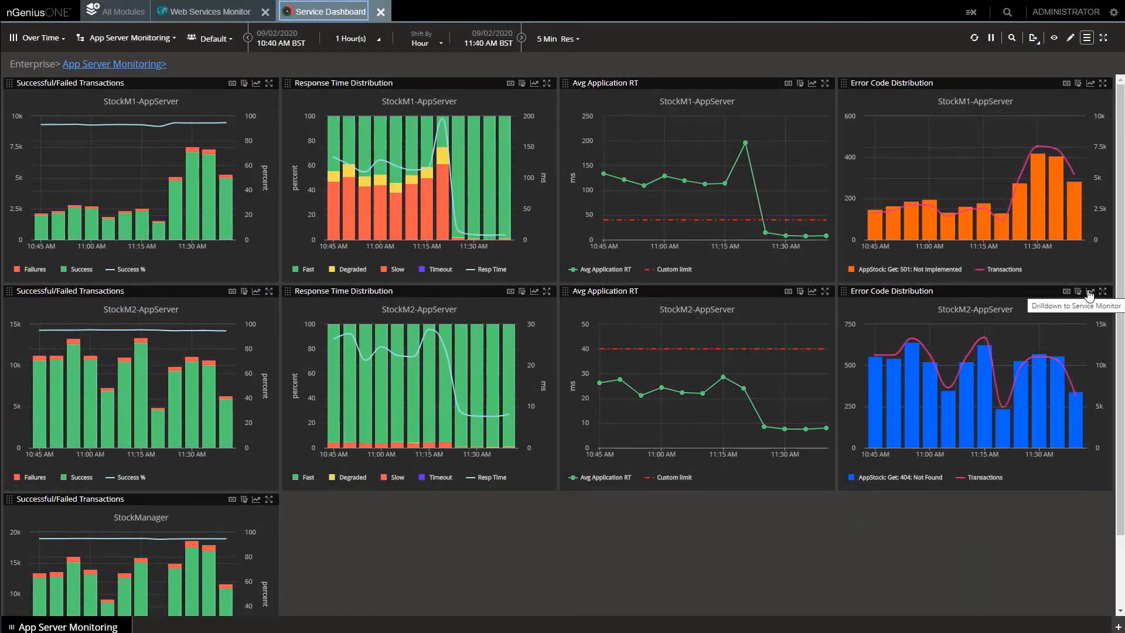
Drill into StockM2-AppServer's 404 sessions and check their starting URL path, api/sqlerr.html
click(1089, 293)
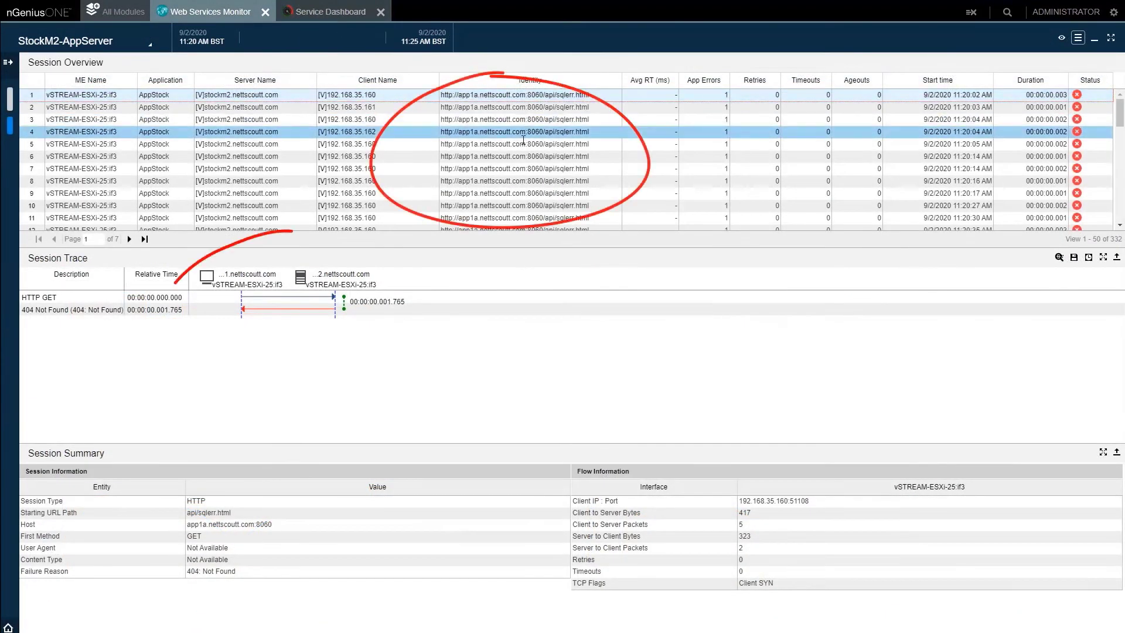
click(277, 511)
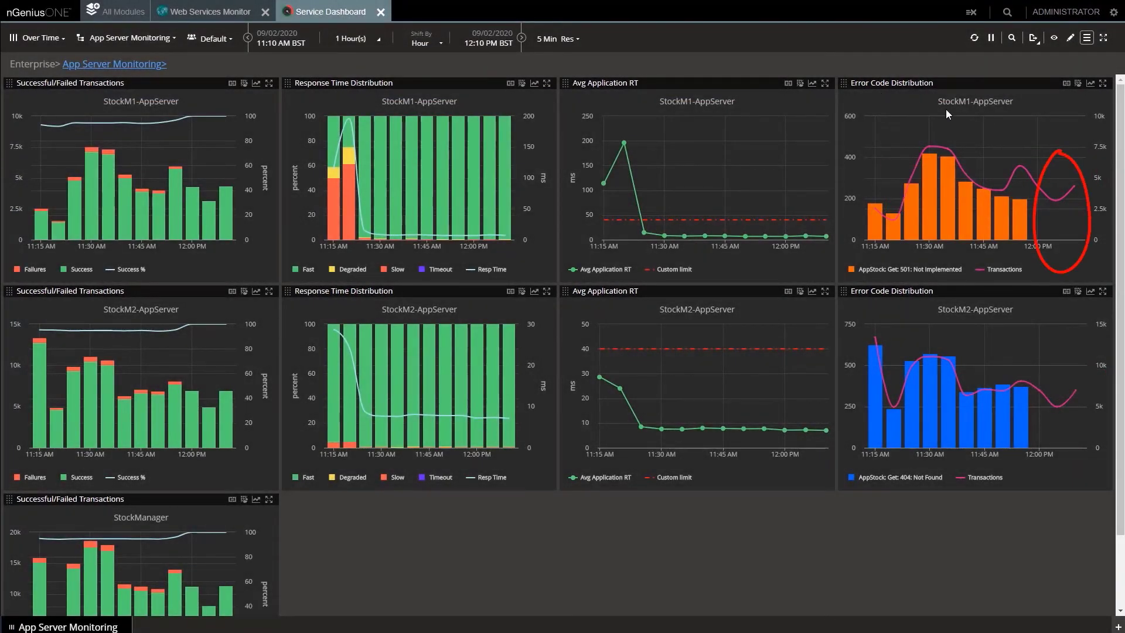
Switch the CRM domain view from Snapshot to Over Time charts
mouse_move(1063, 224)
mouse_move(1059, 337)
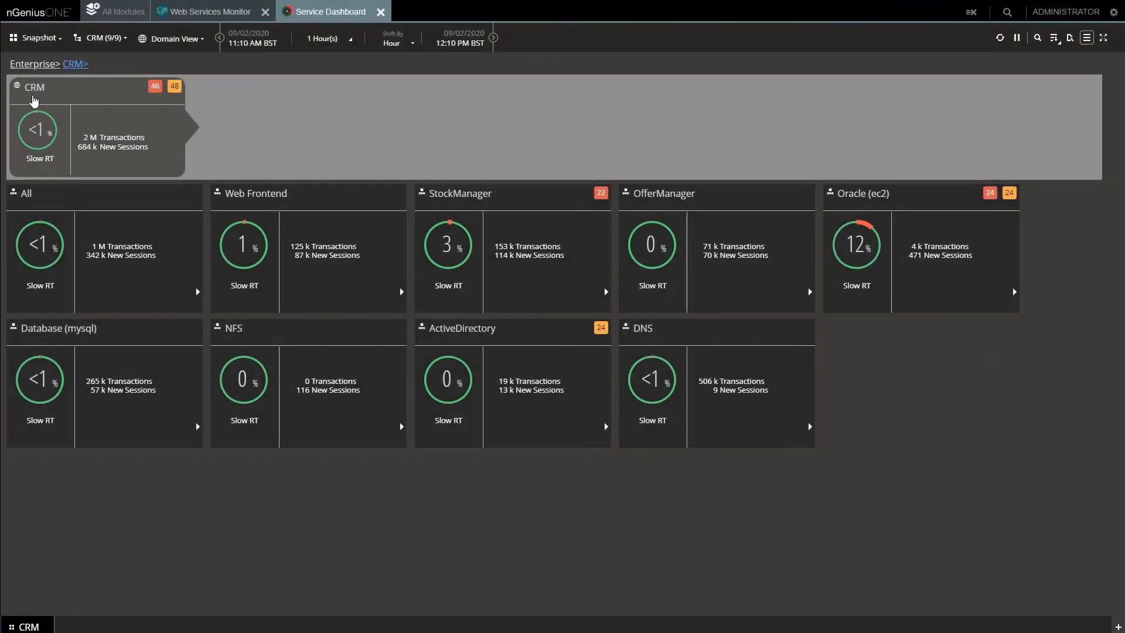
click(36, 42)
click(35, 92)
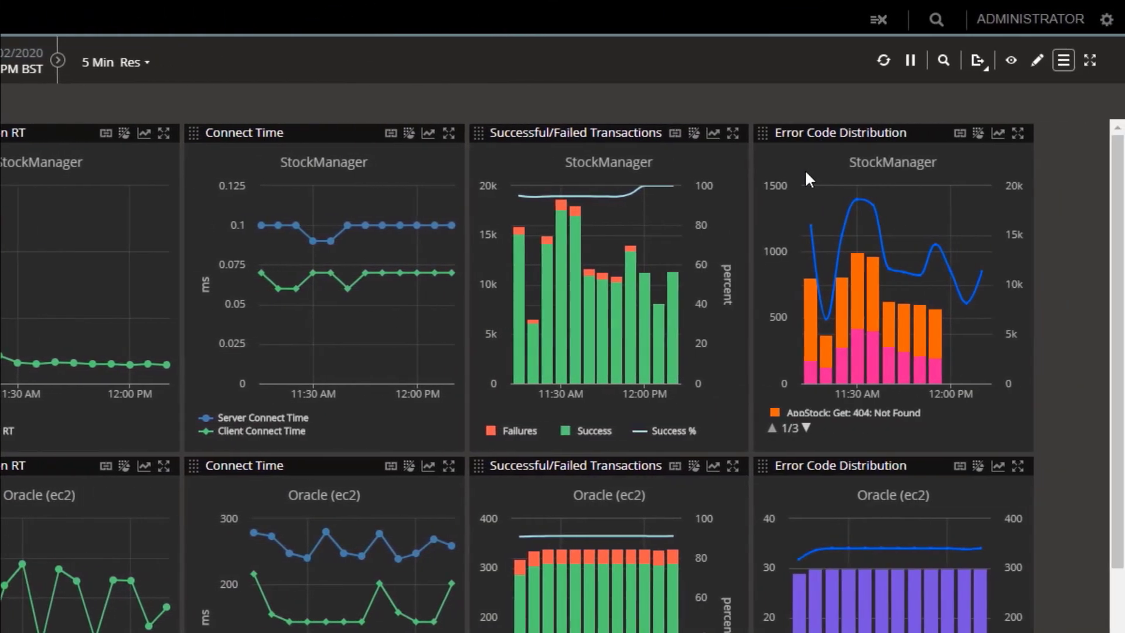
scroll(836, 173, down, 2)
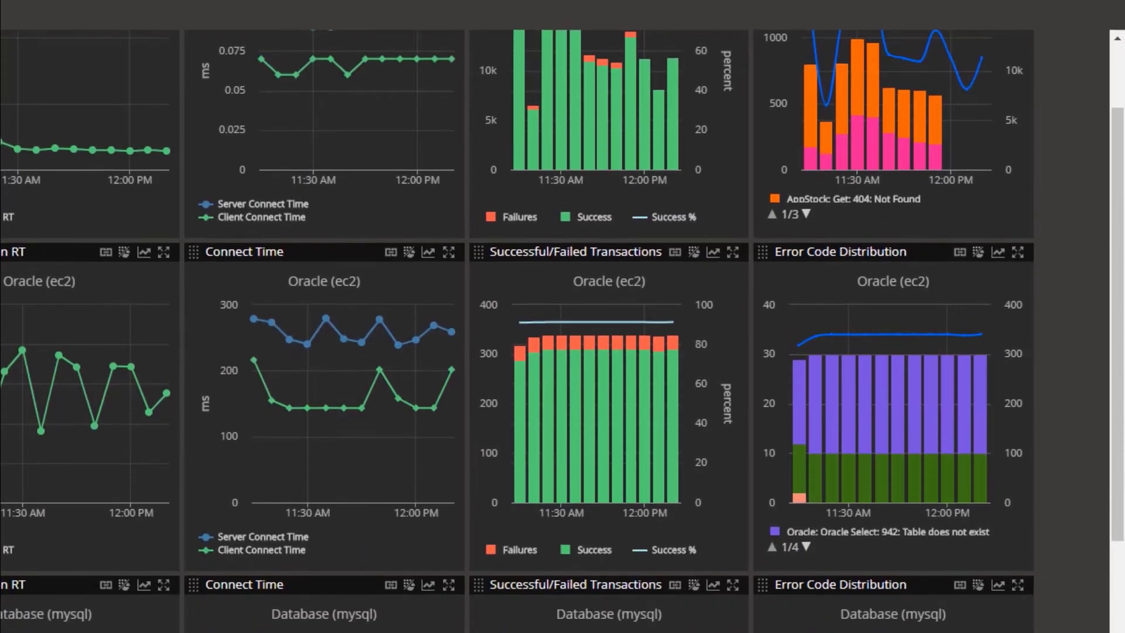
scroll(896, 559, down, 6)
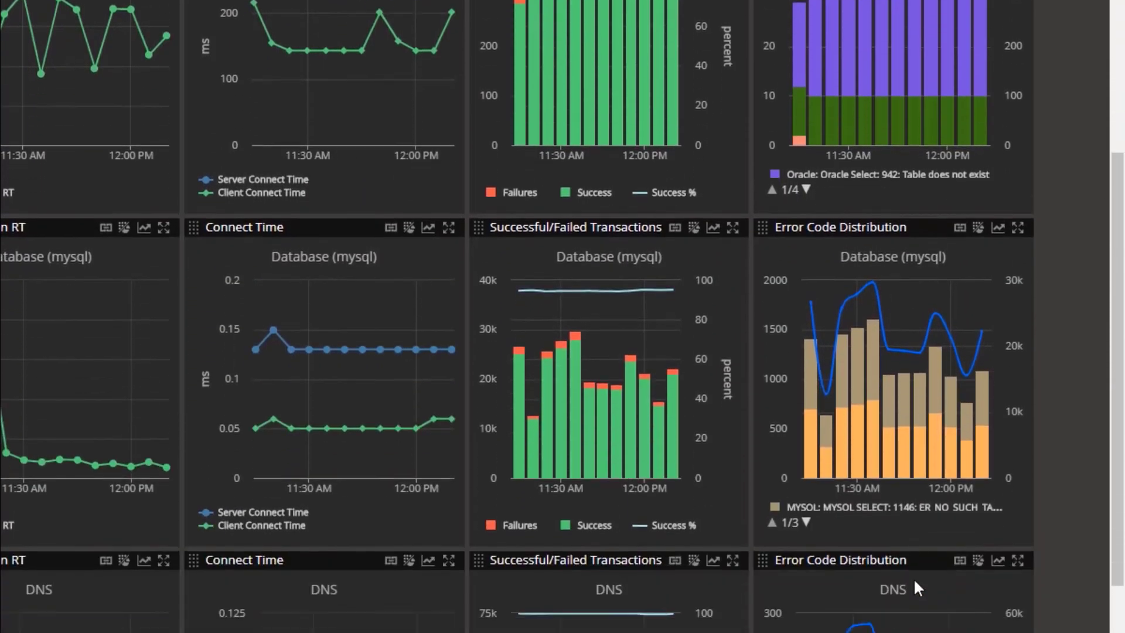
scroll(901, 463, down, 7)
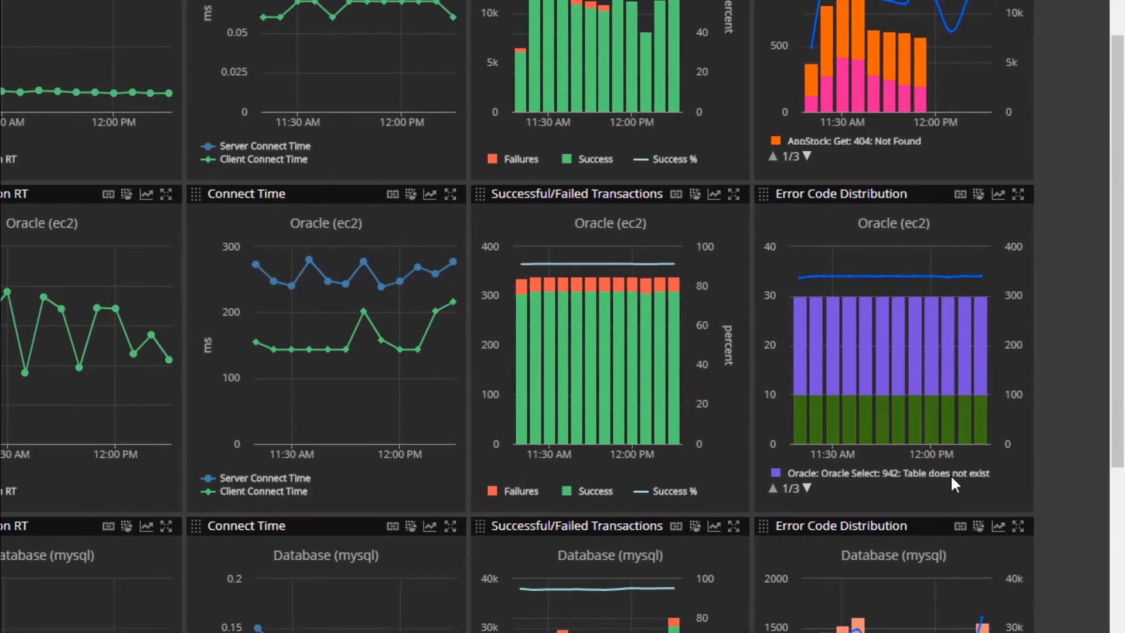
mouse_move(1013, 353)
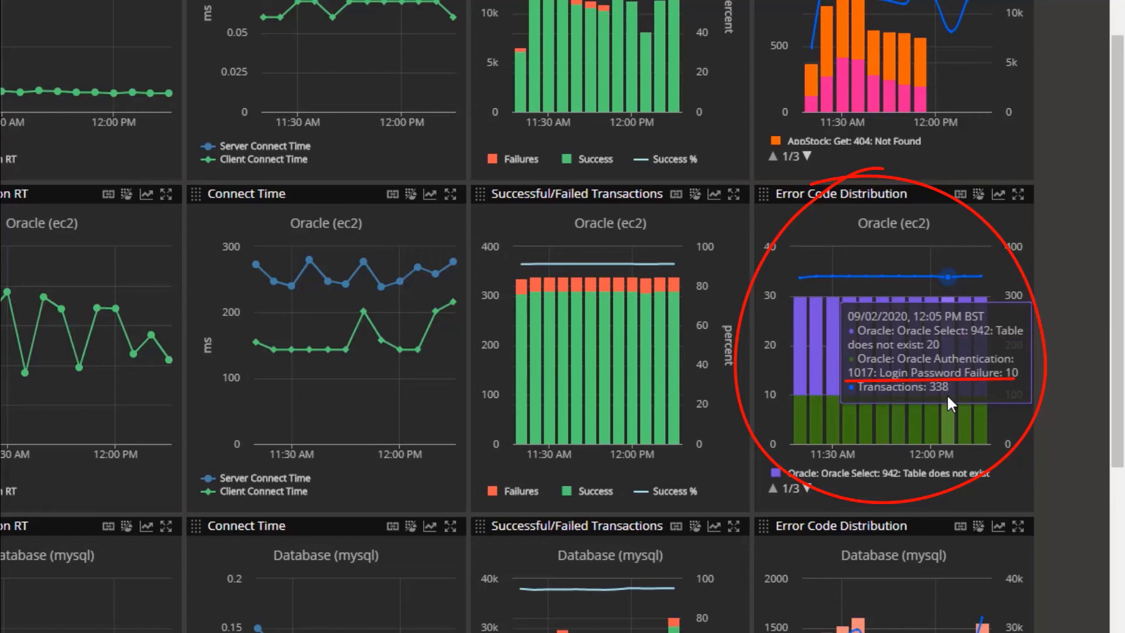
Drill from the Oracle (ec2) error chart into the Database Monitor's session packets
click(998, 196)
click(942, 246)
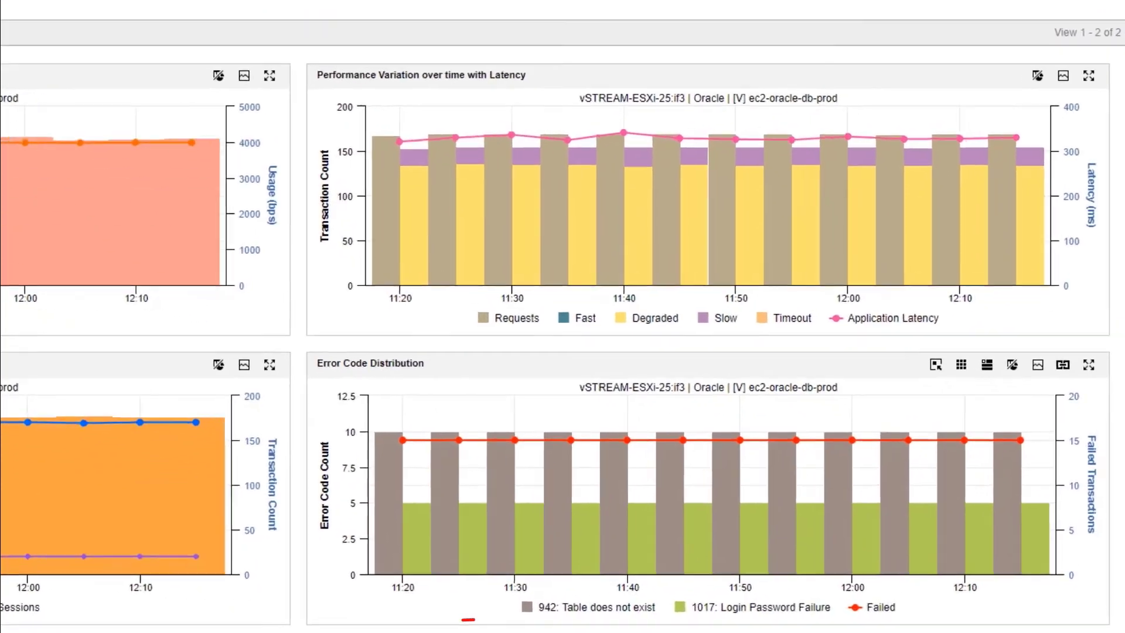
mouse_move(855, 574)
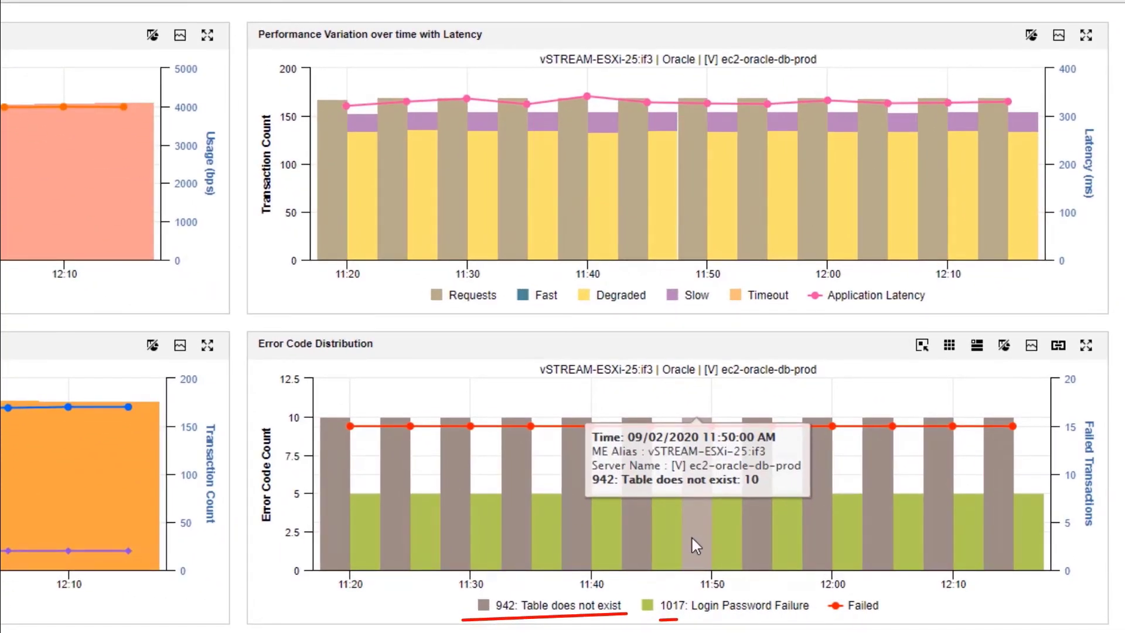
mouse_move(725, 543)
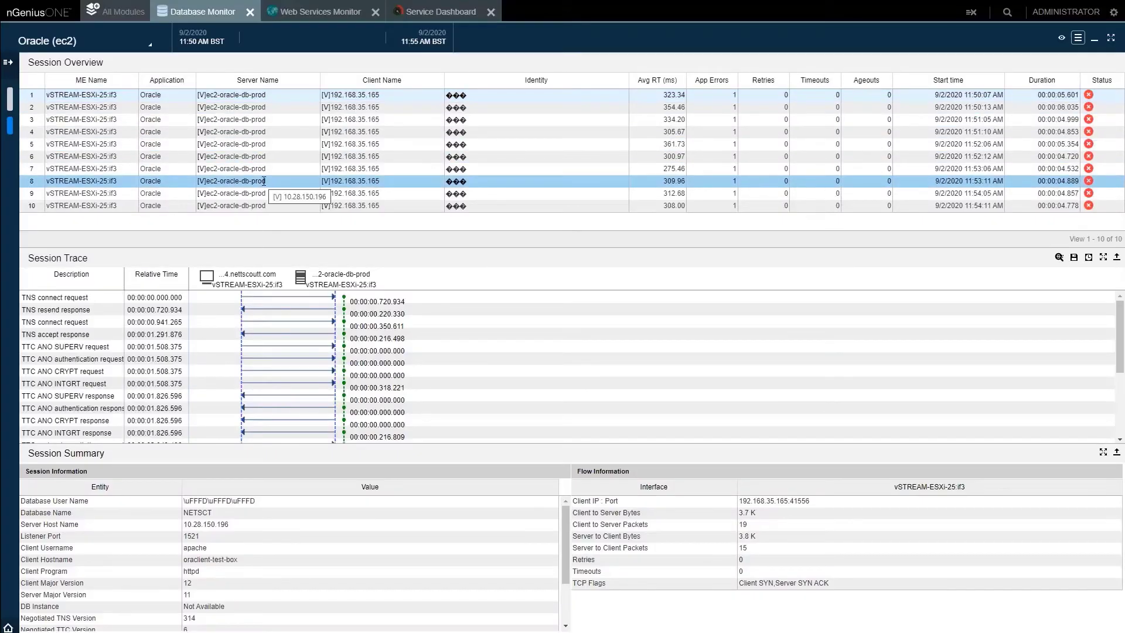
scroll(454, 391, down, 4)
scroll(335, 546, down, 3)
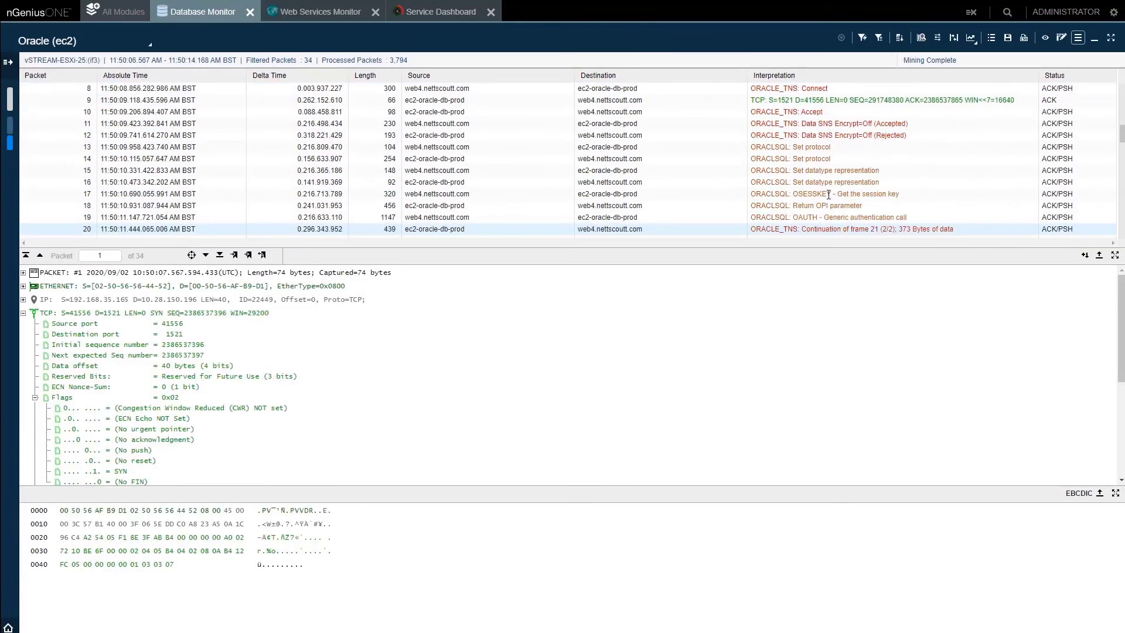
scroll(836, 188, down, 5)
Inspect the select query and its ORA-00942 error packet, then return to the Oracle monitor charts
click(836, 186)
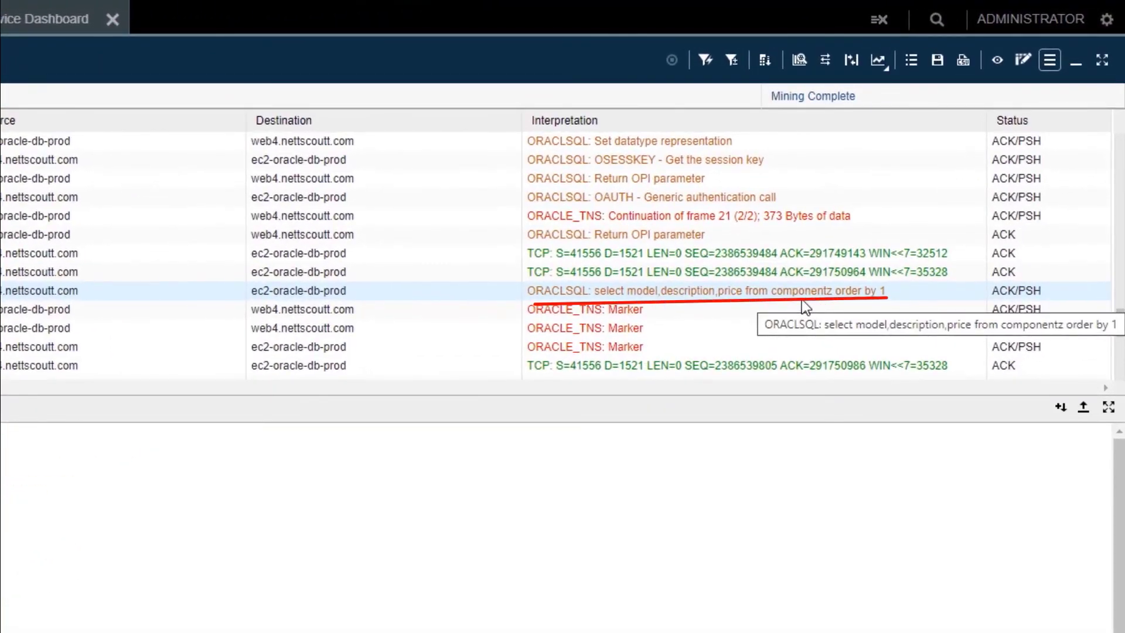
scroll(644, 311, down, 2)
click(586, 269)
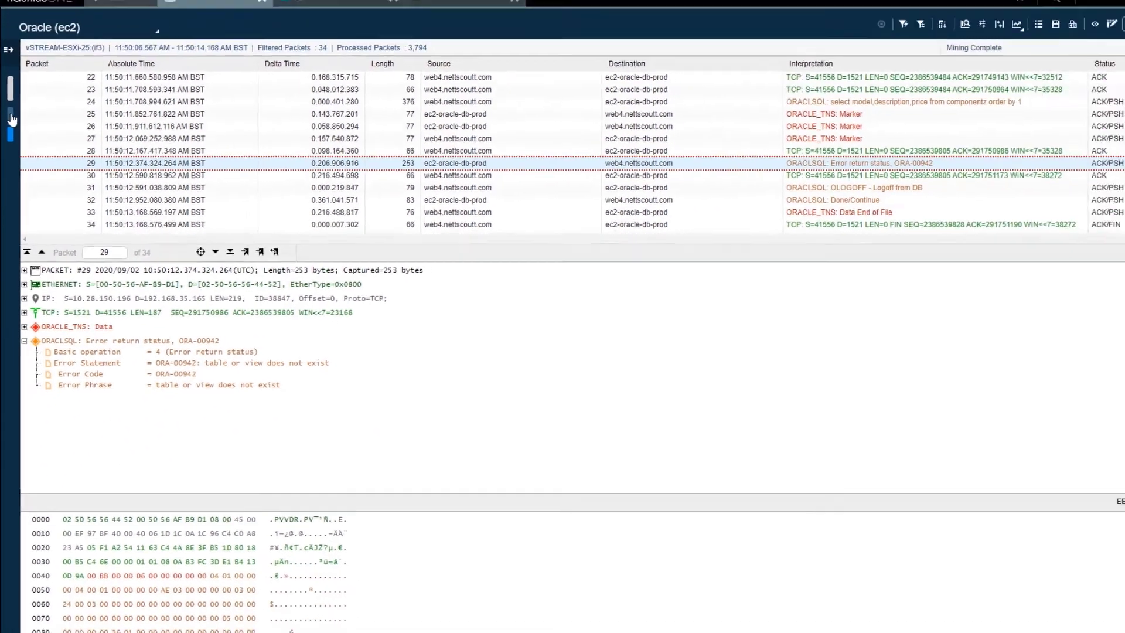
click(15, 35)
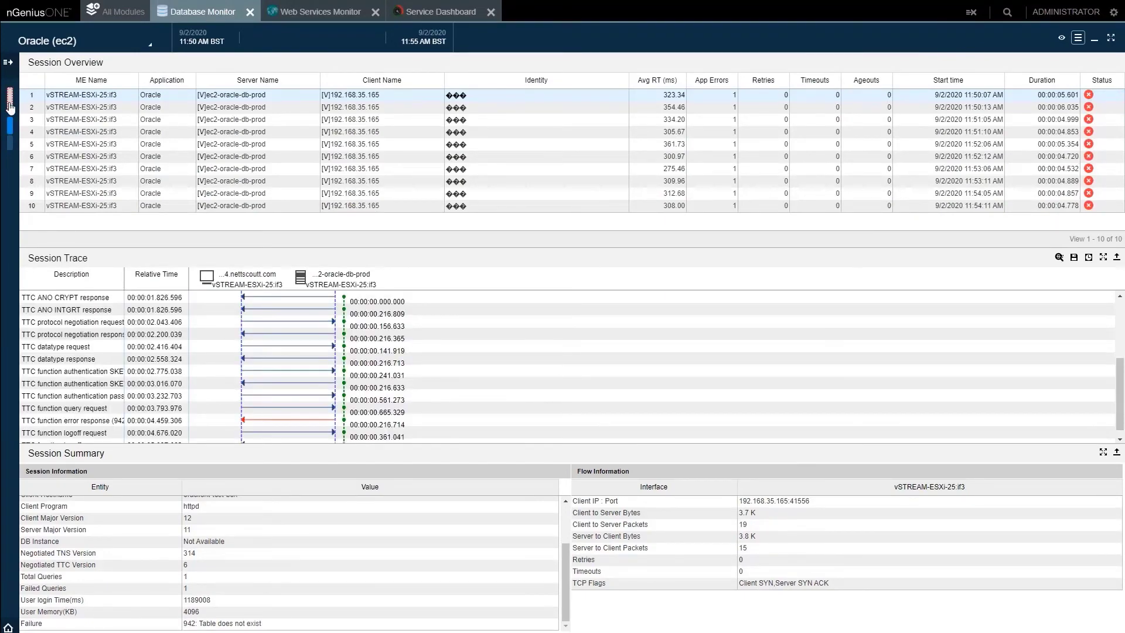
click(10, 104)
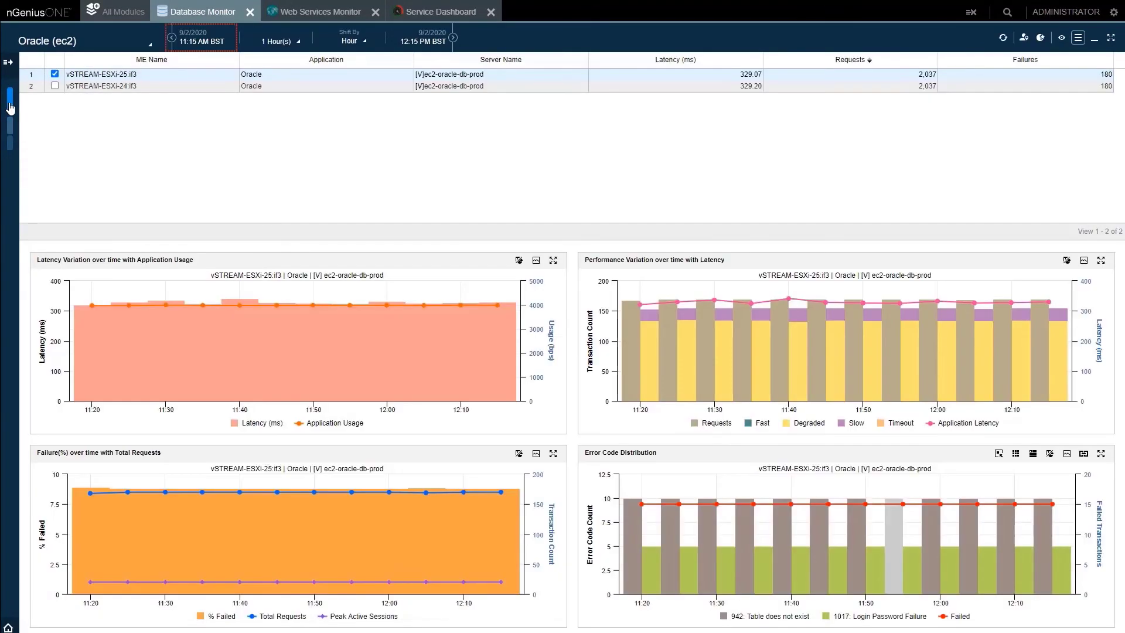
Return to the Service Dashboard, then reopen the 11:50–11:55 Oracle sessions and their failed-session packet decode
click(424, 13)
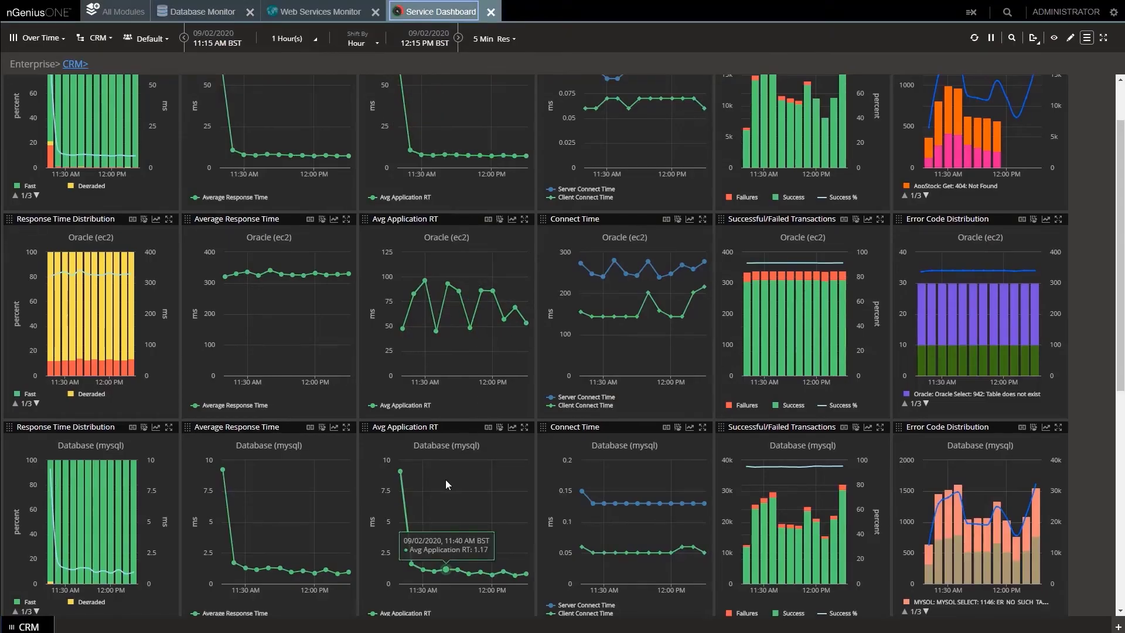
scroll(445, 480, down, 6)
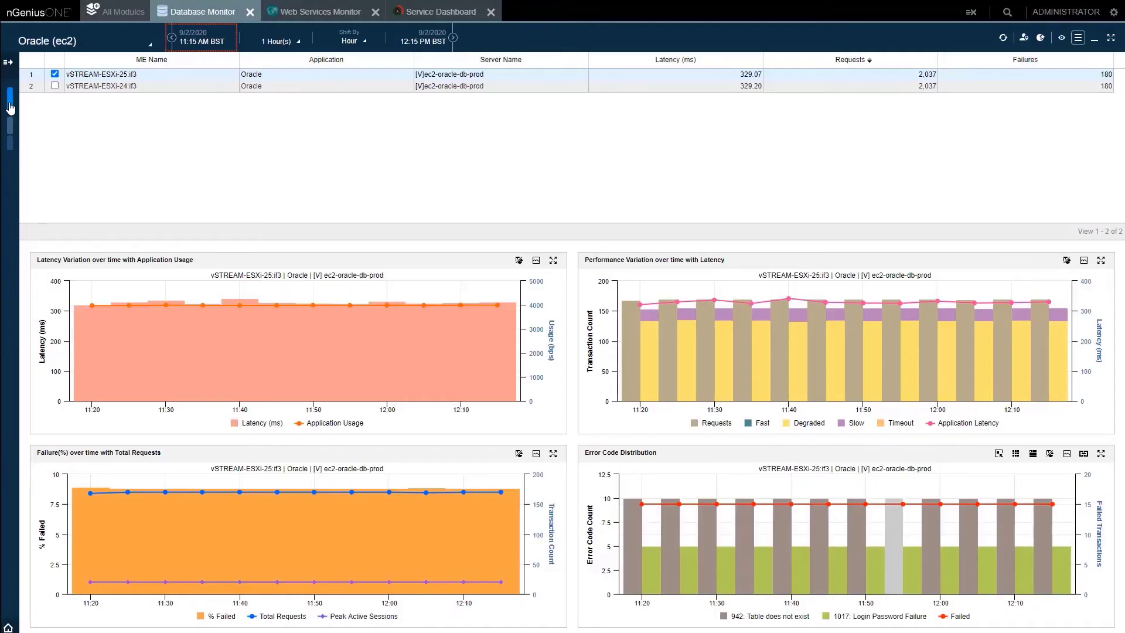
click(11, 126)
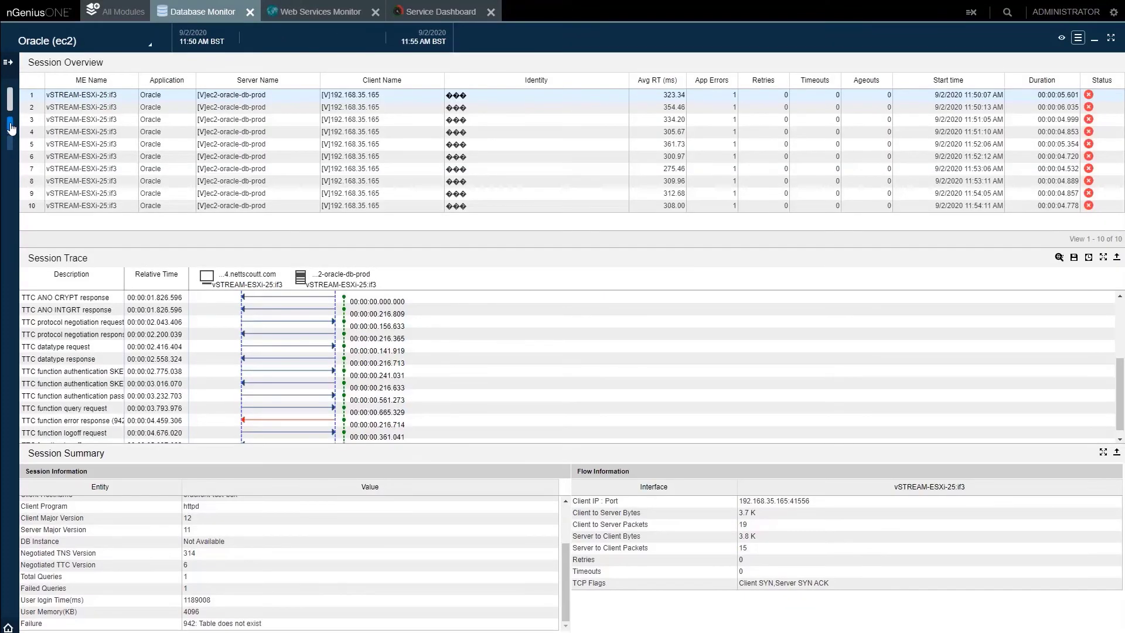
click(10, 143)
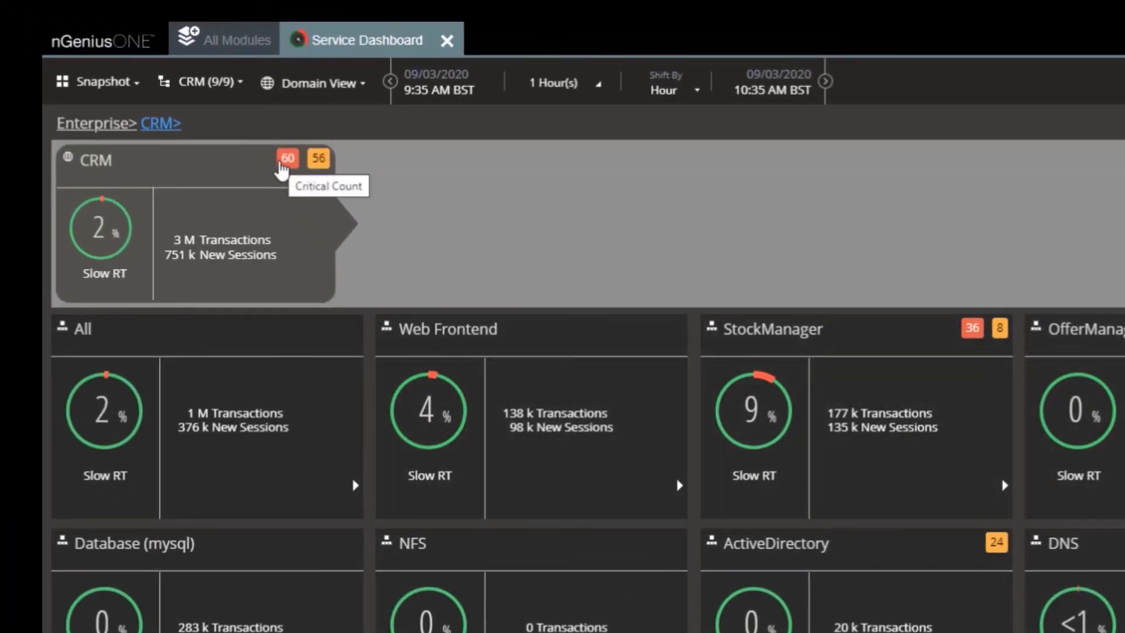
List CRM's 60 critical alerts, expand the Oracle (ec2) service alerts, and chart one alert's response time
click(287, 159)
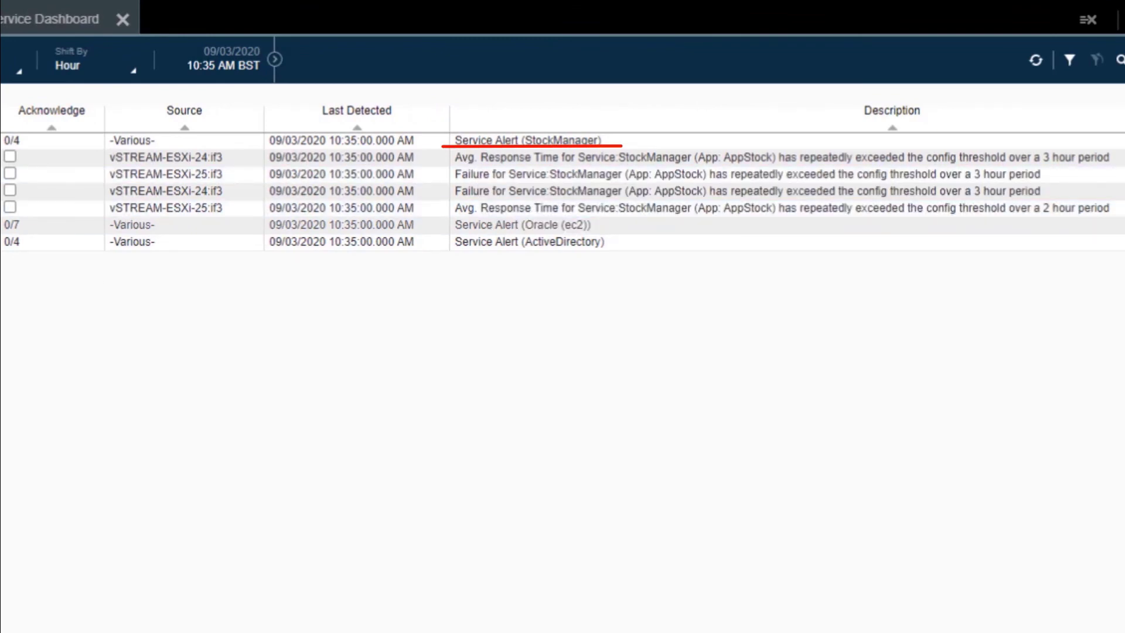
click(434, 224)
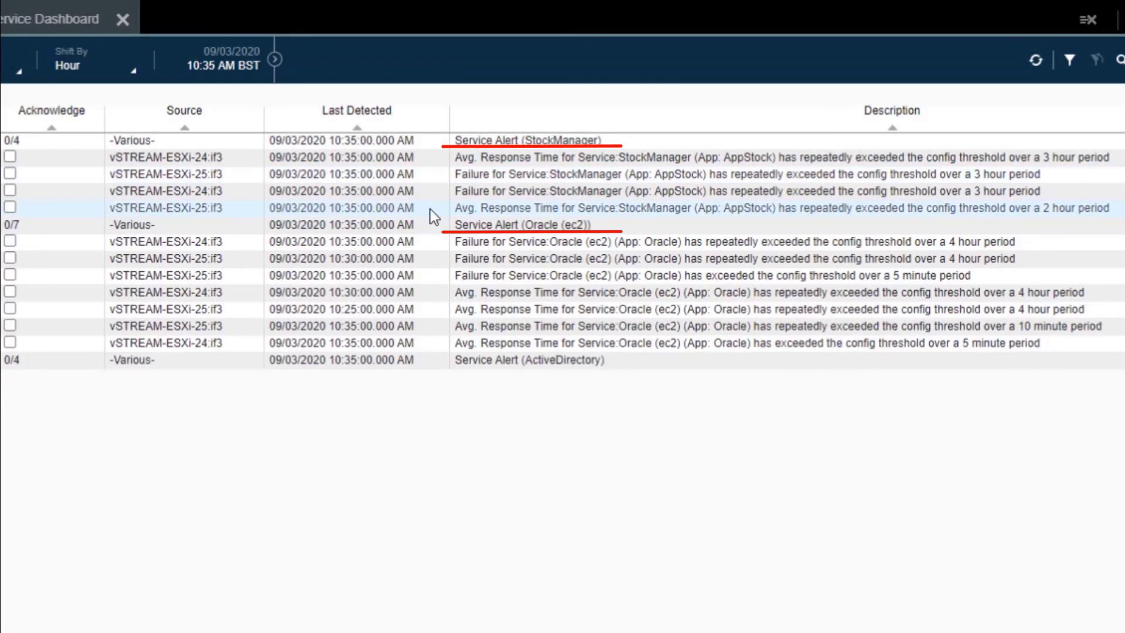
click(489, 293)
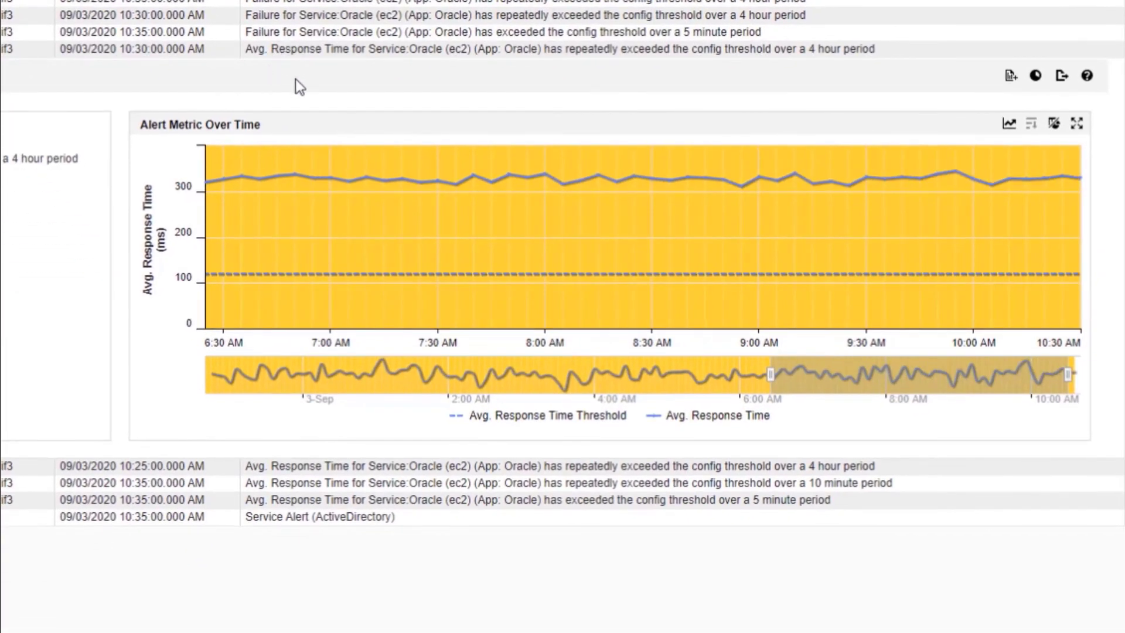
click(1013, 125)
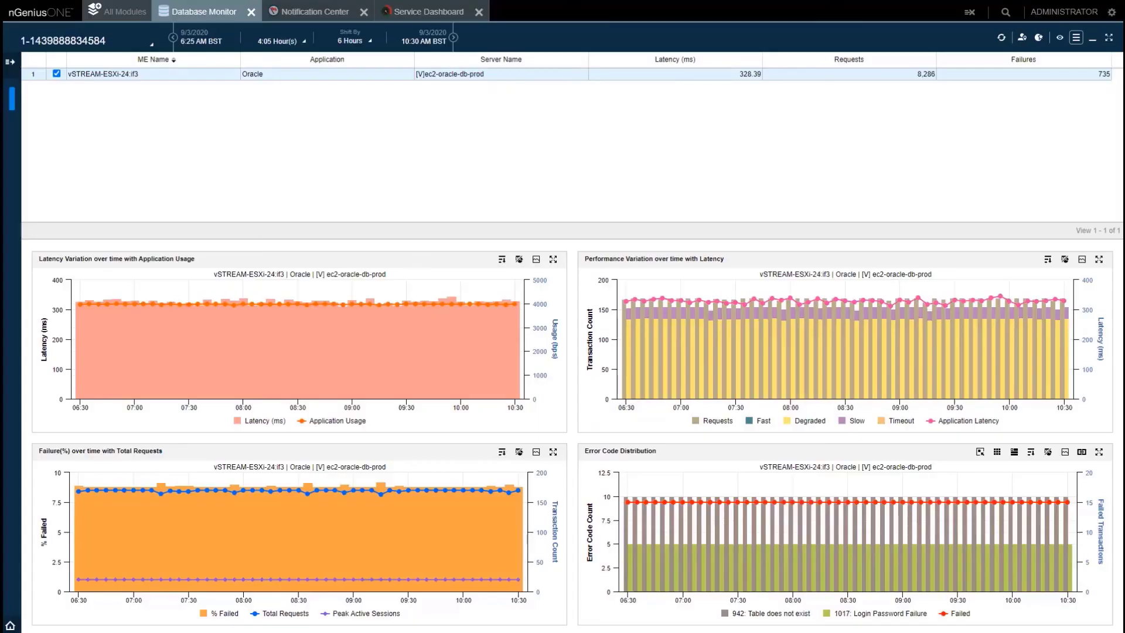